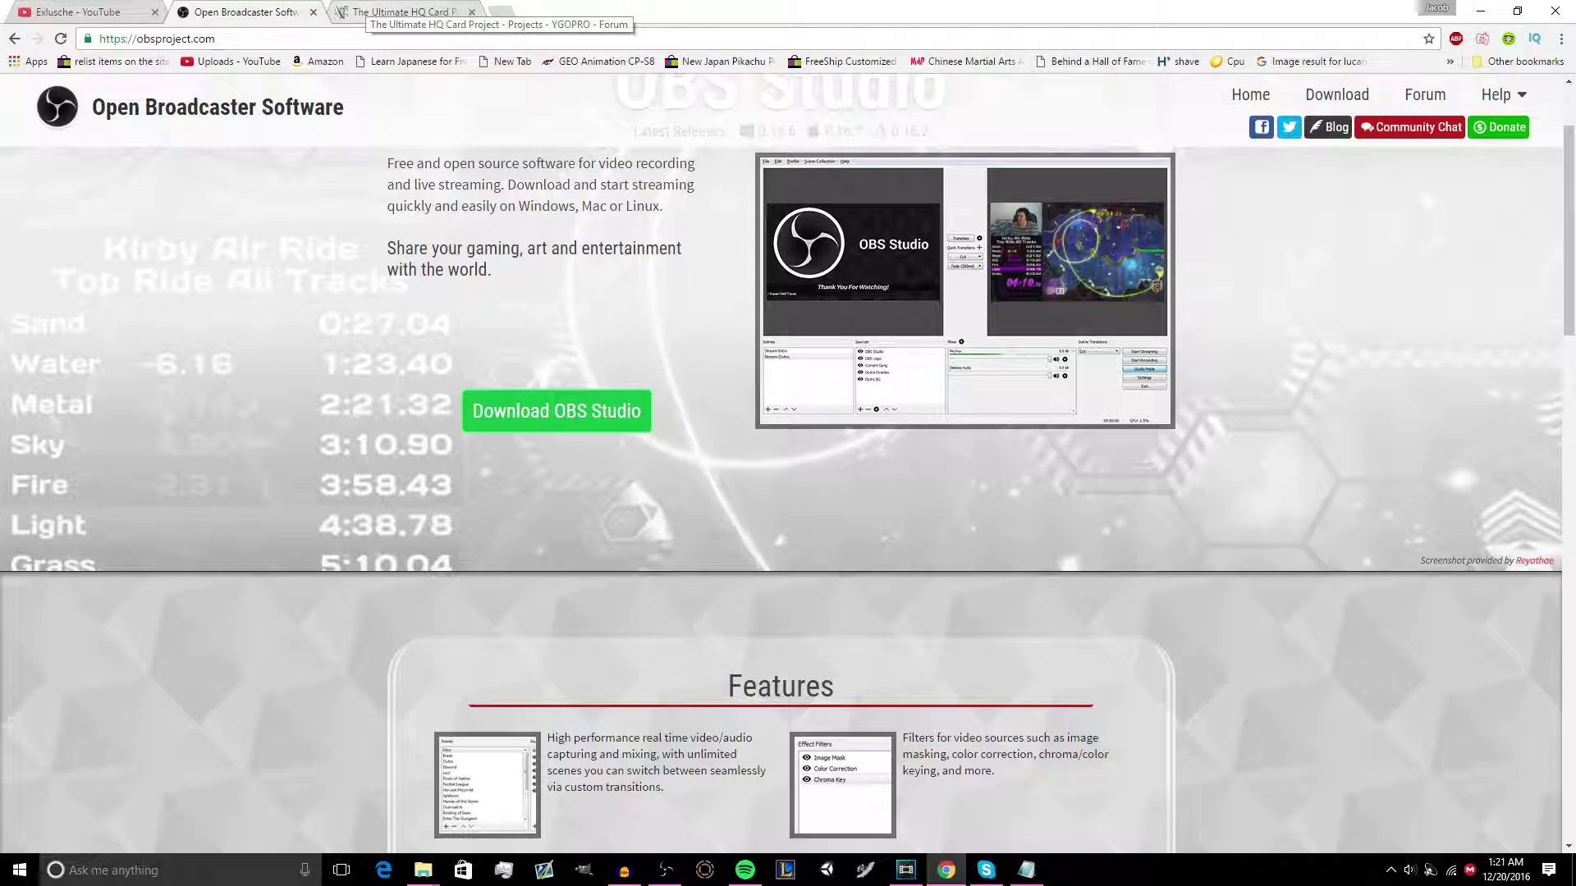
Show the forum page of The Ultimate HQ Card Project in the browser.
click(394, 12)
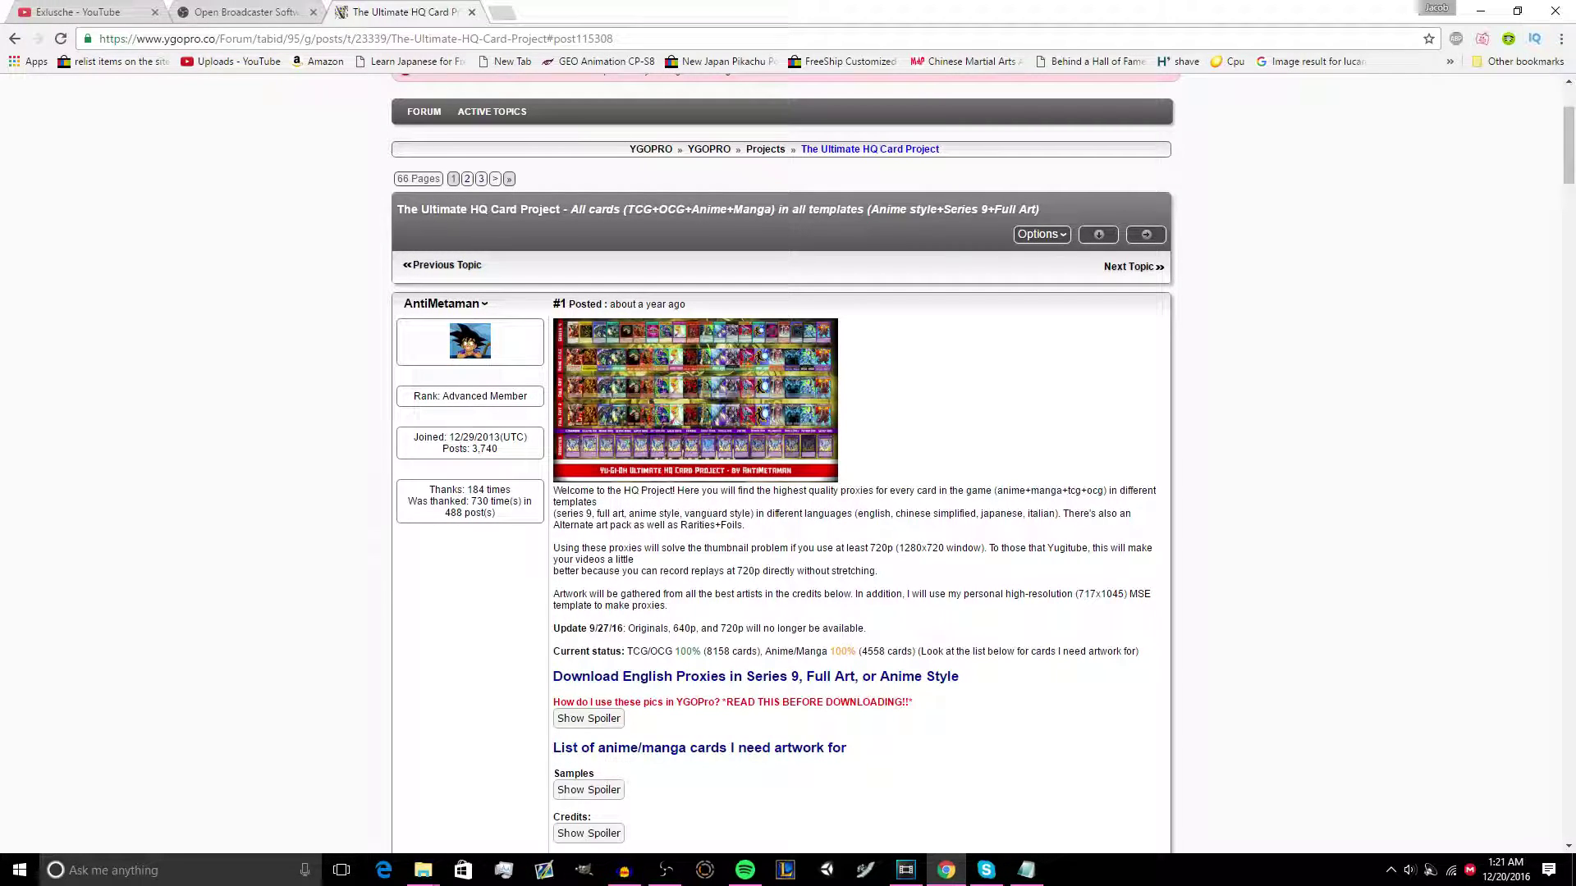
Switch to Open Broadcaster Software and review its encoding and broadcast settings.
click(665, 870)
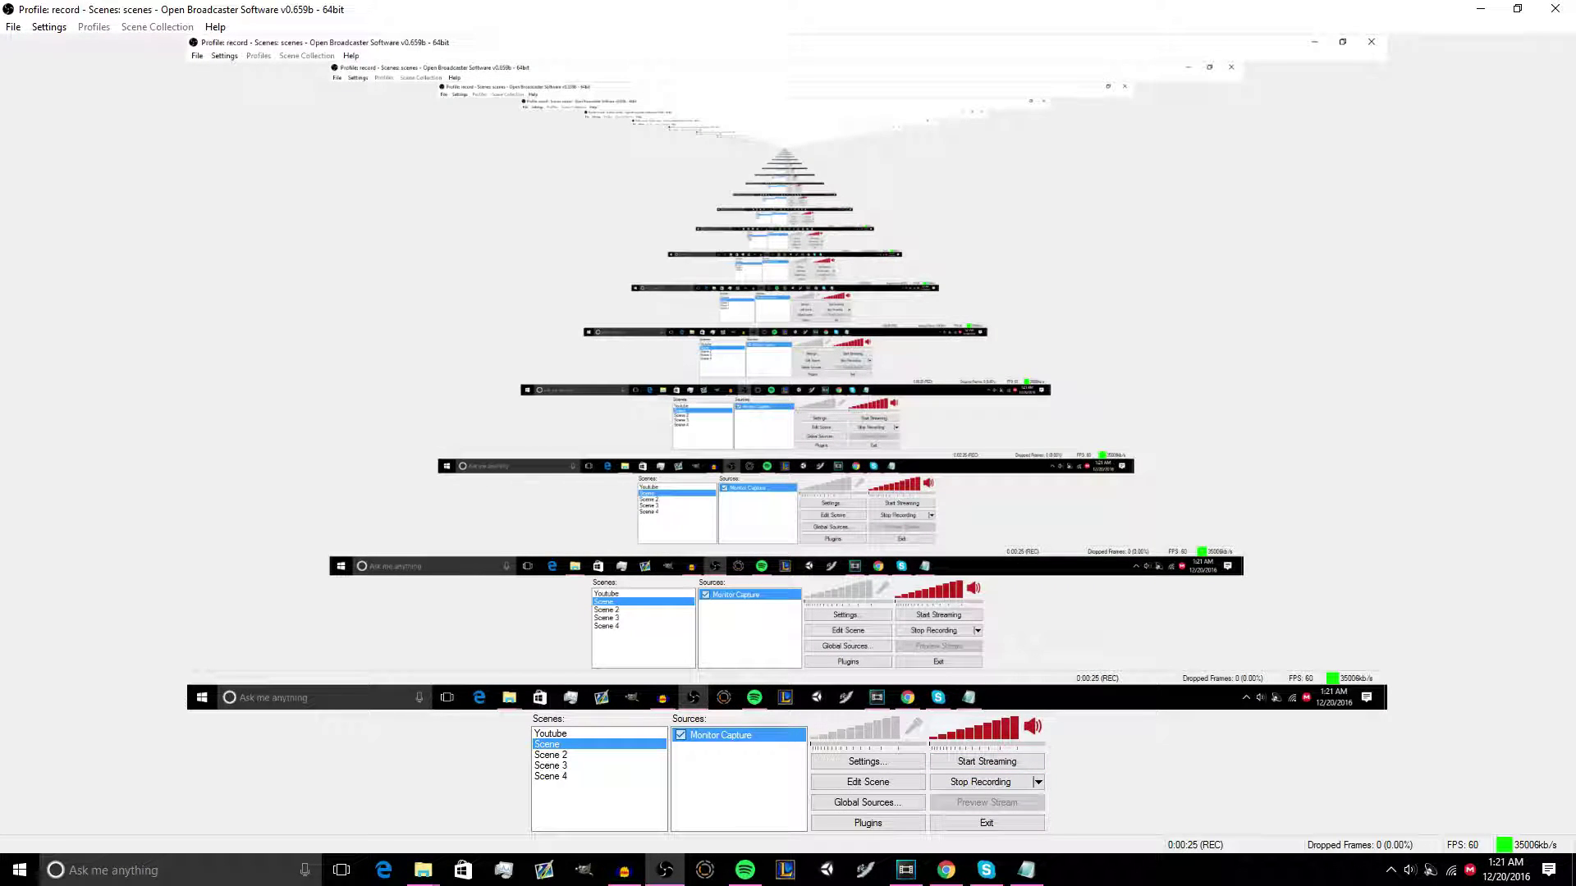
click(49, 26)
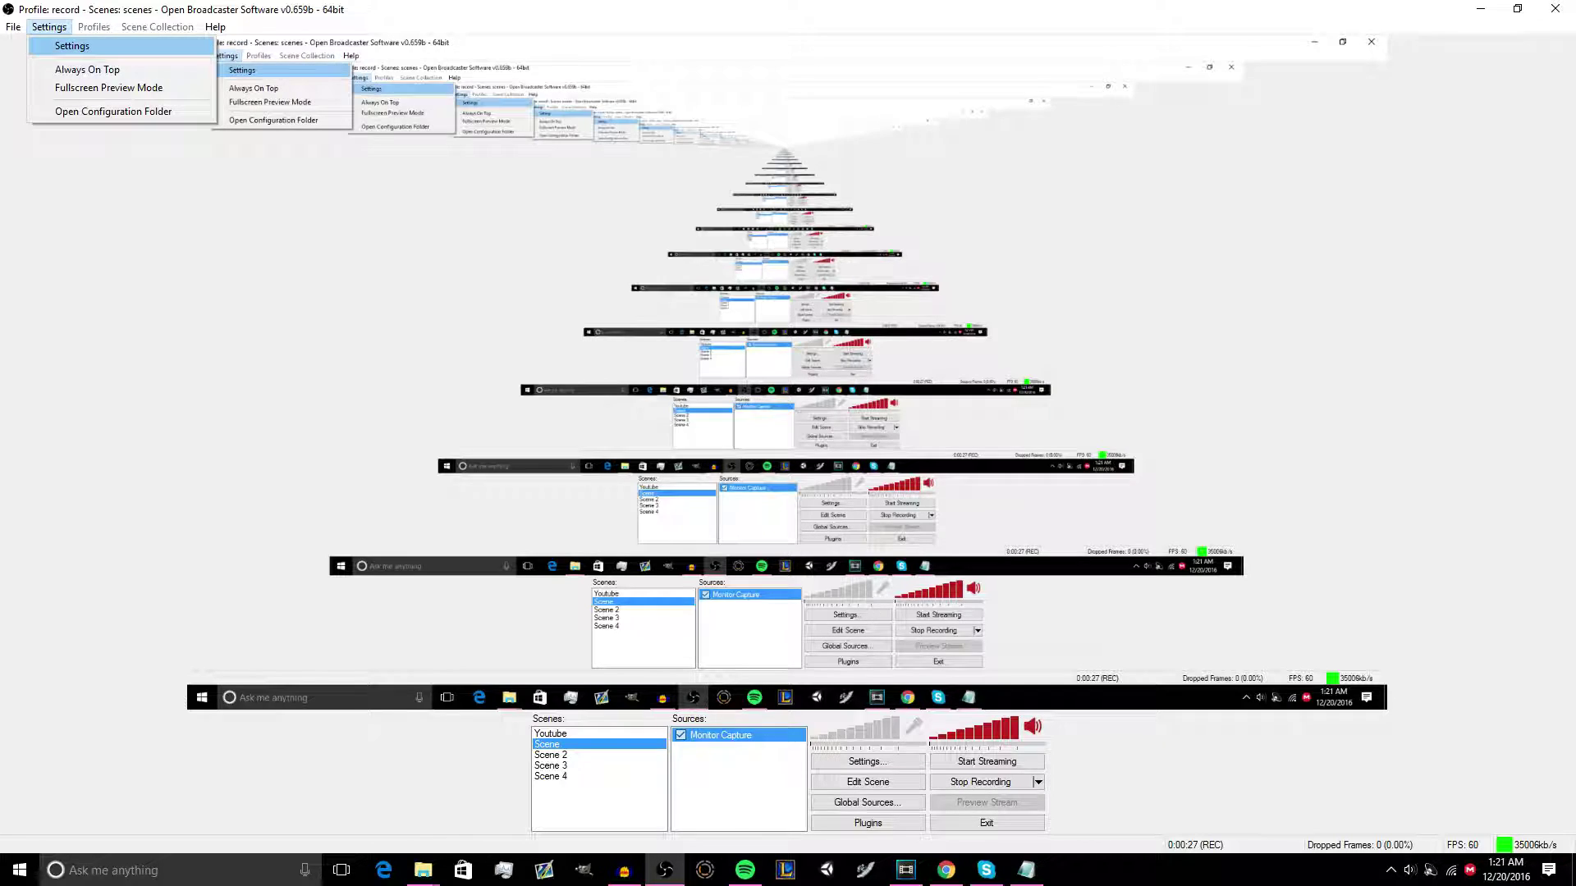
click(72, 46)
click(491, 201)
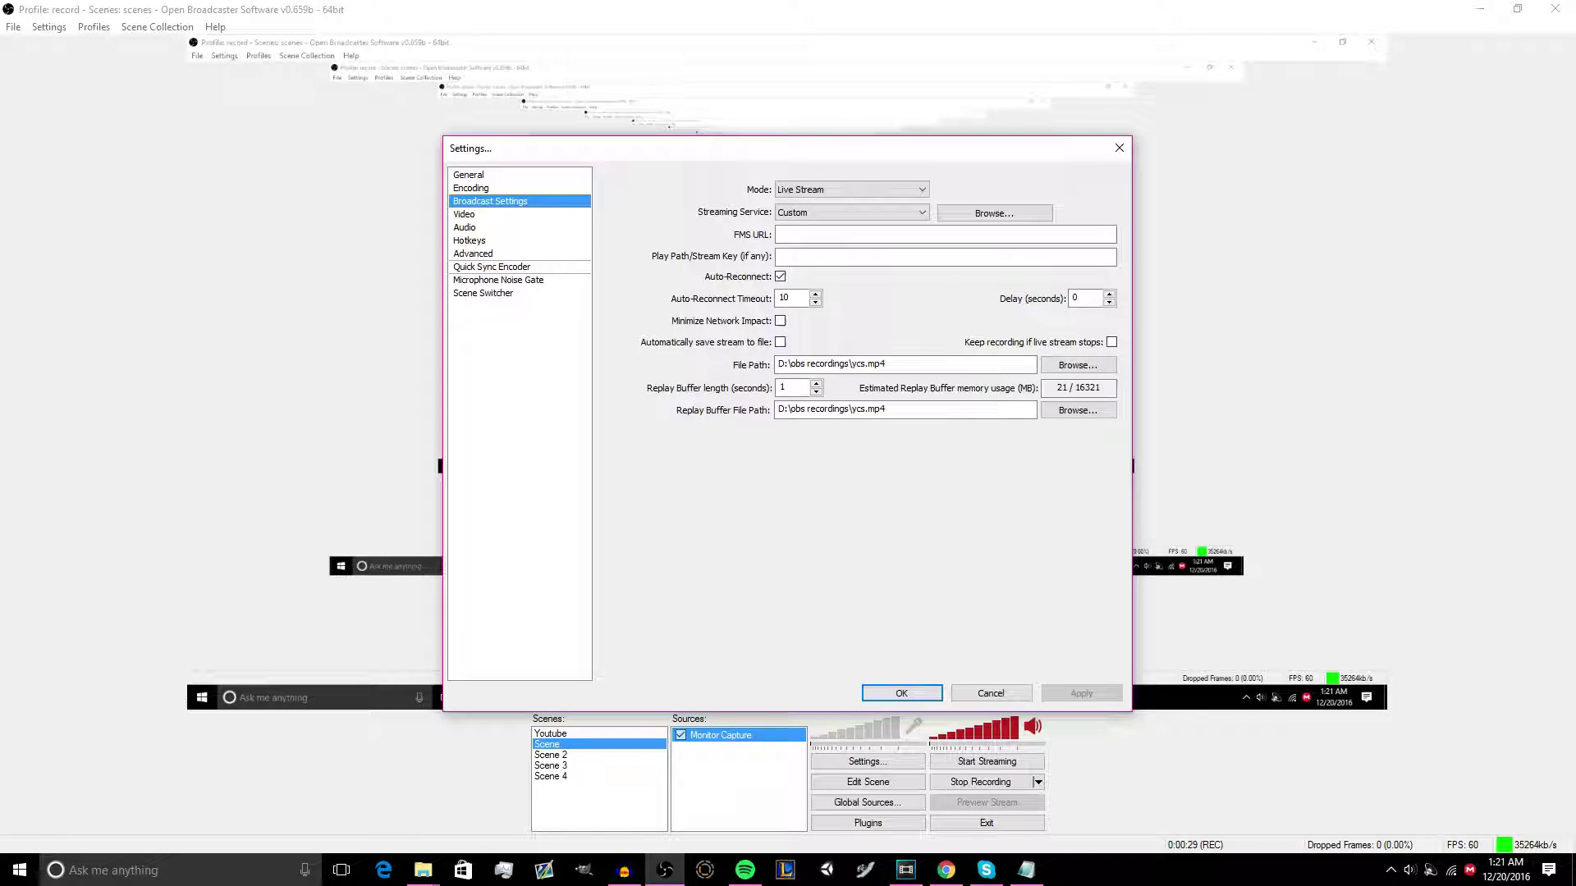
click(471, 188)
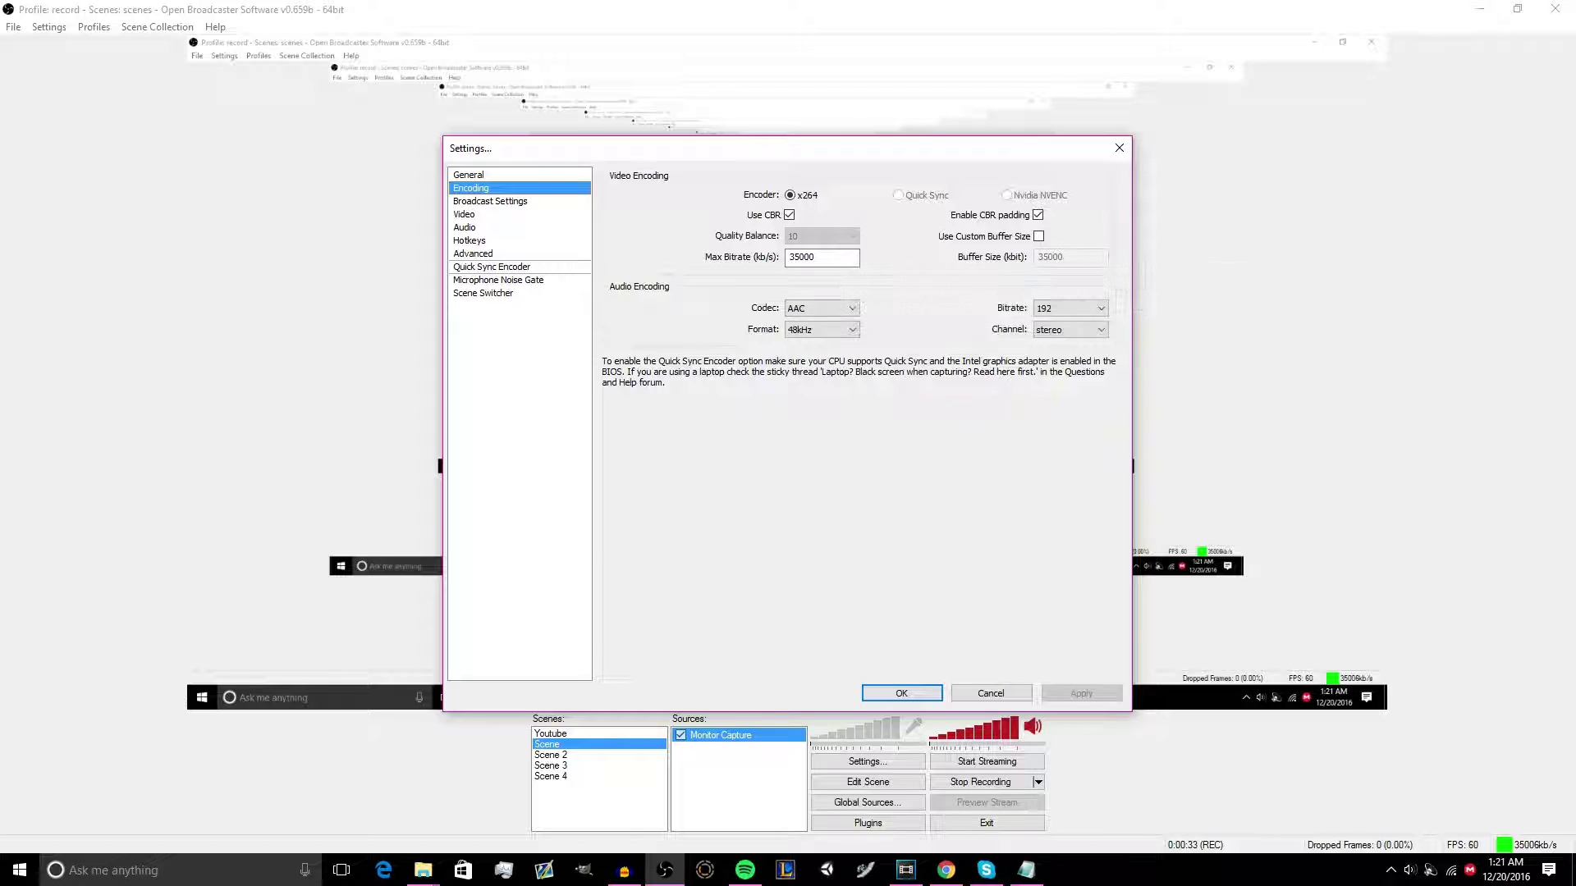
click(490, 201)
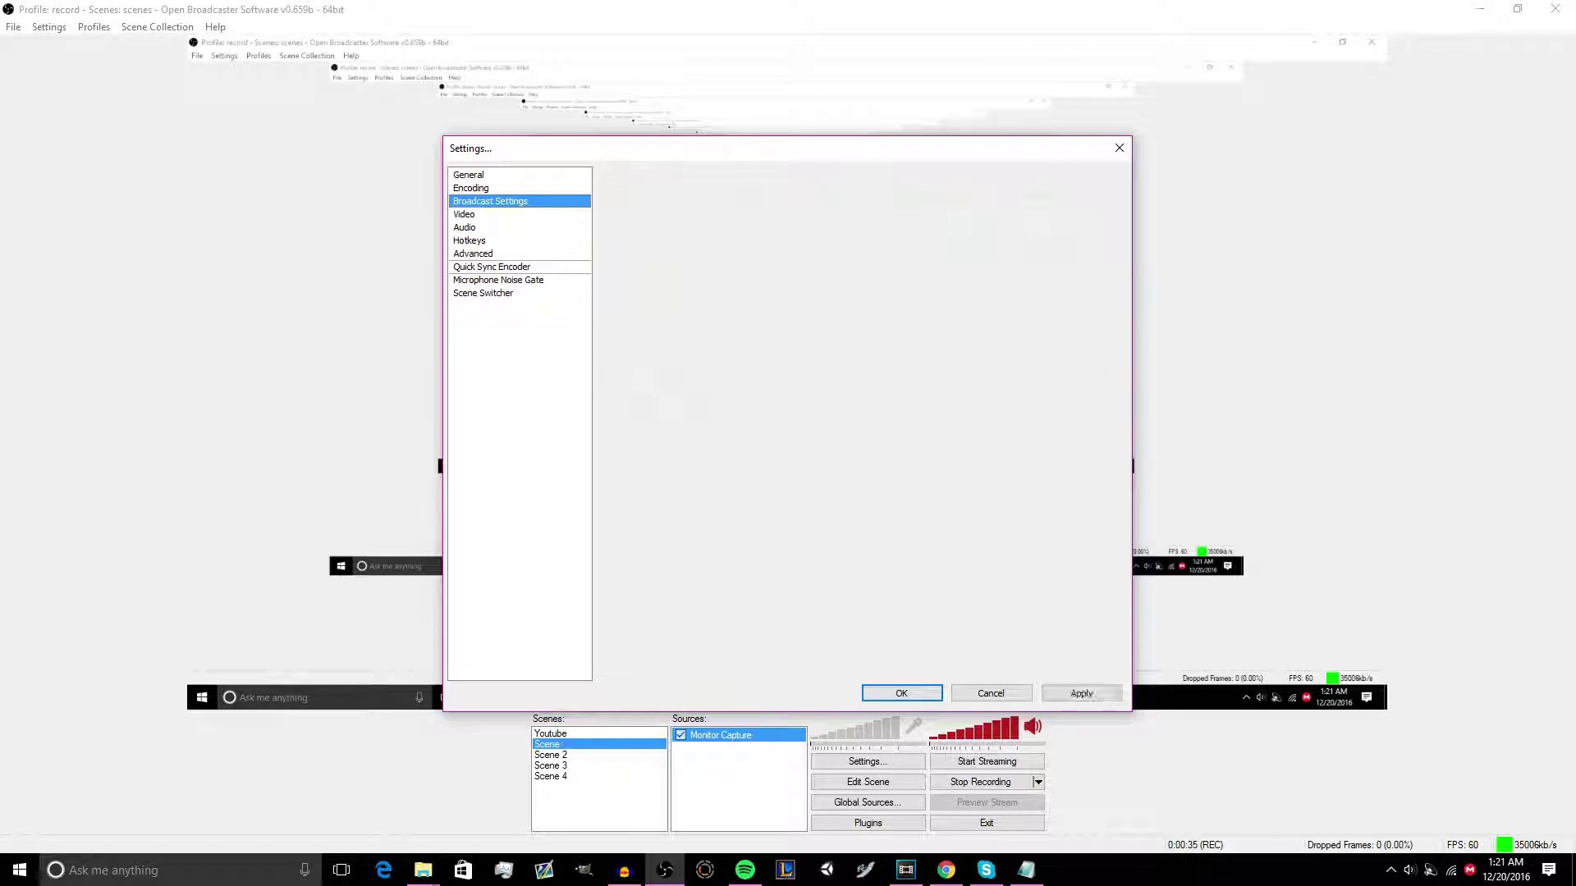
Review the video settings, including the available video adapters, and the audio device settings.
click(464, 214)
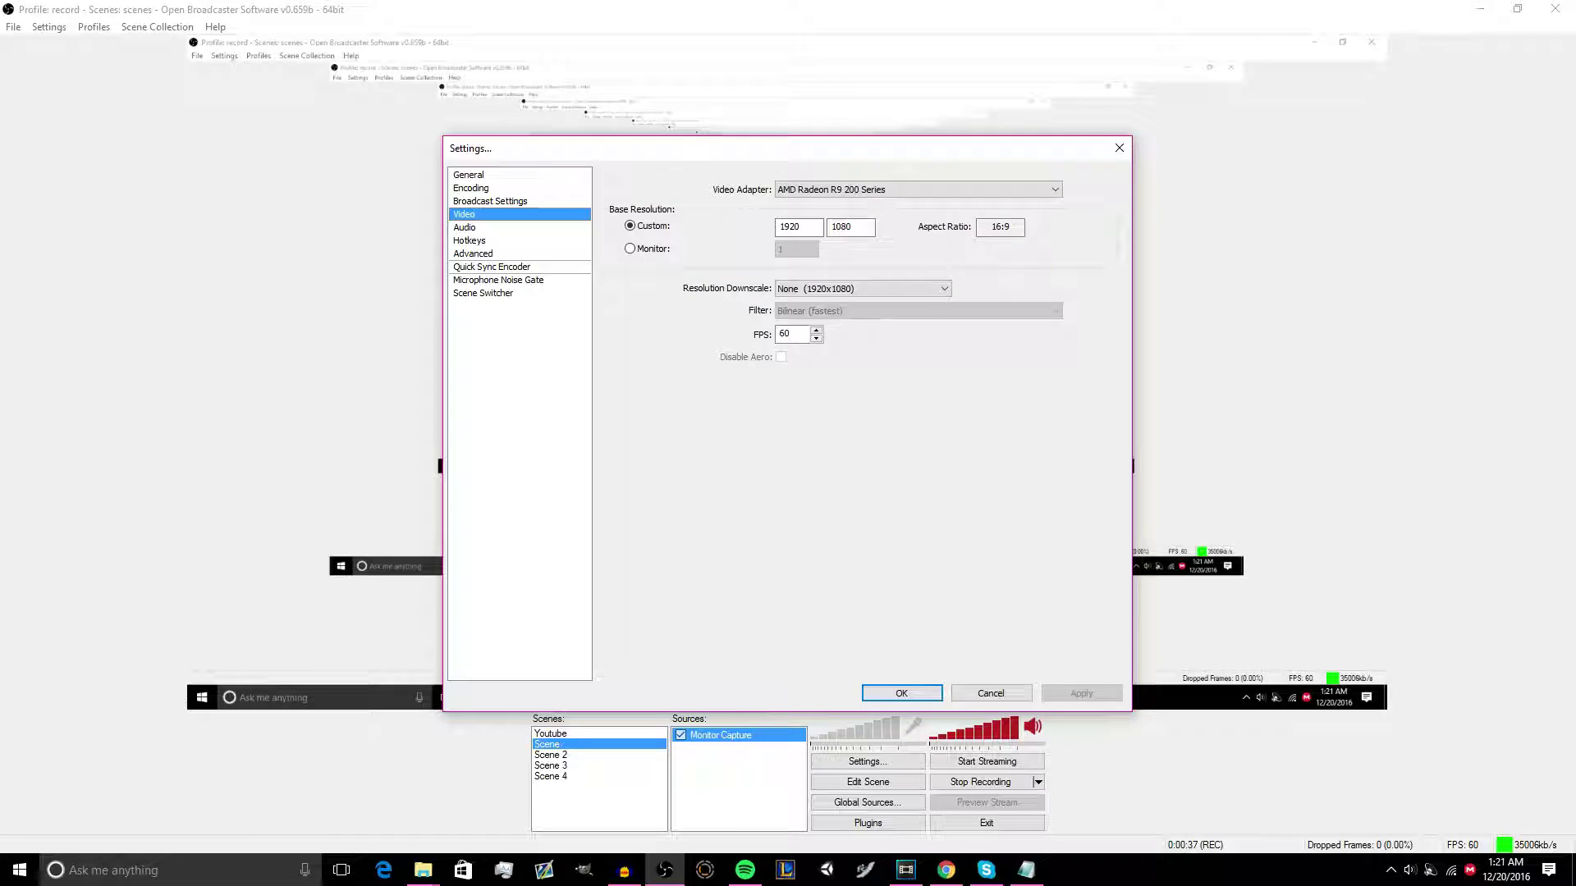
click(919, 189)
click(918, 189)
click(469, 241)
click(465, 227)
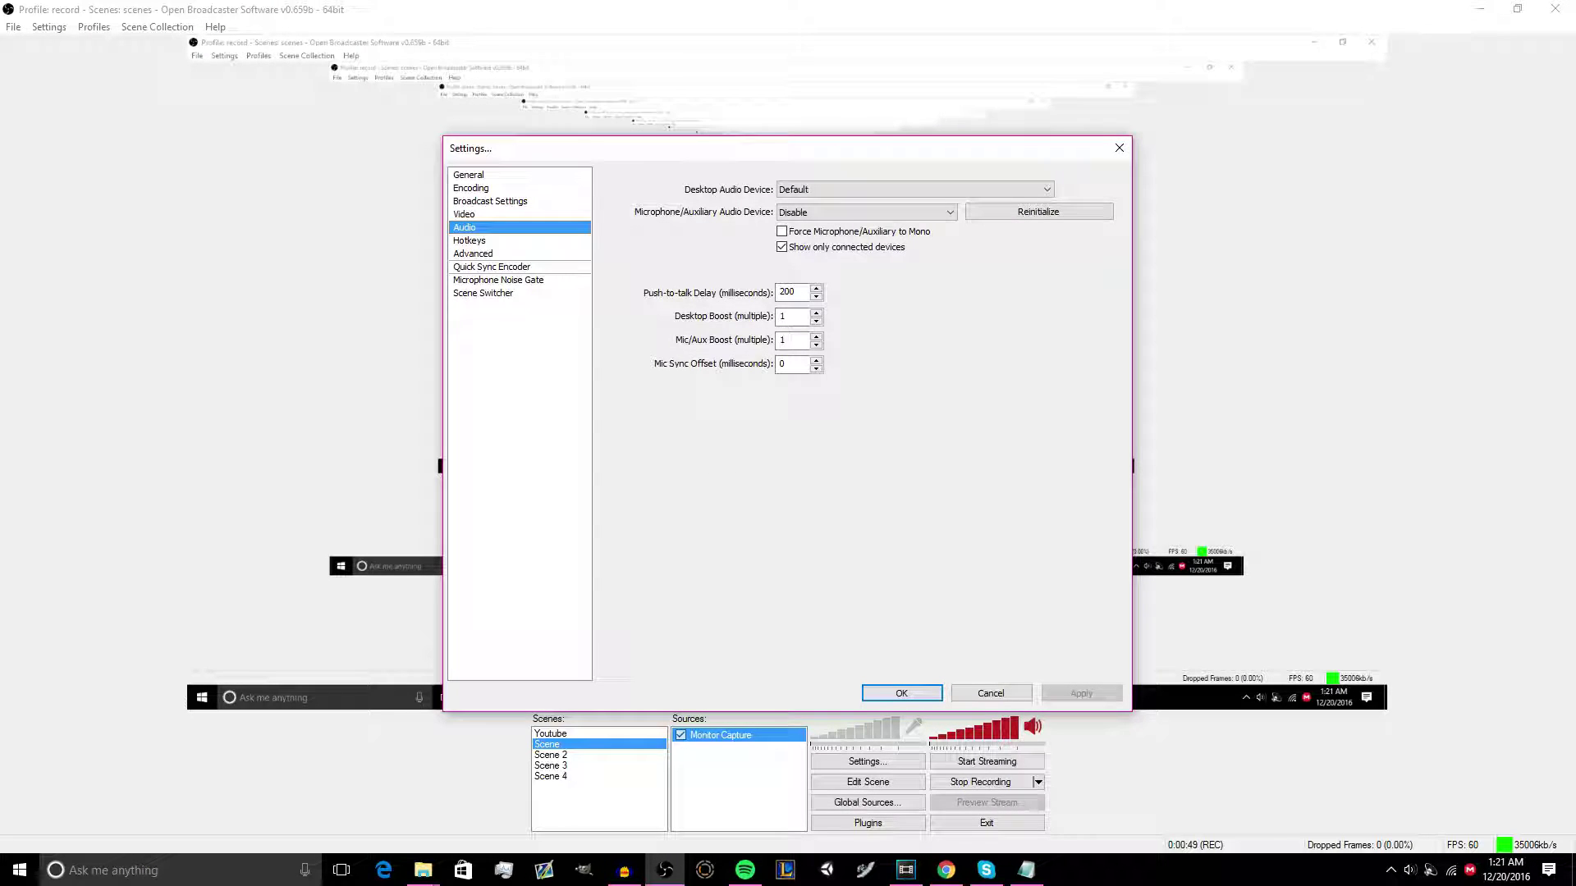
Review the hotkey, advanced, Quick Sync Encoder and microphone noise gate settings, leaving them unchanged.
click(469, 241)
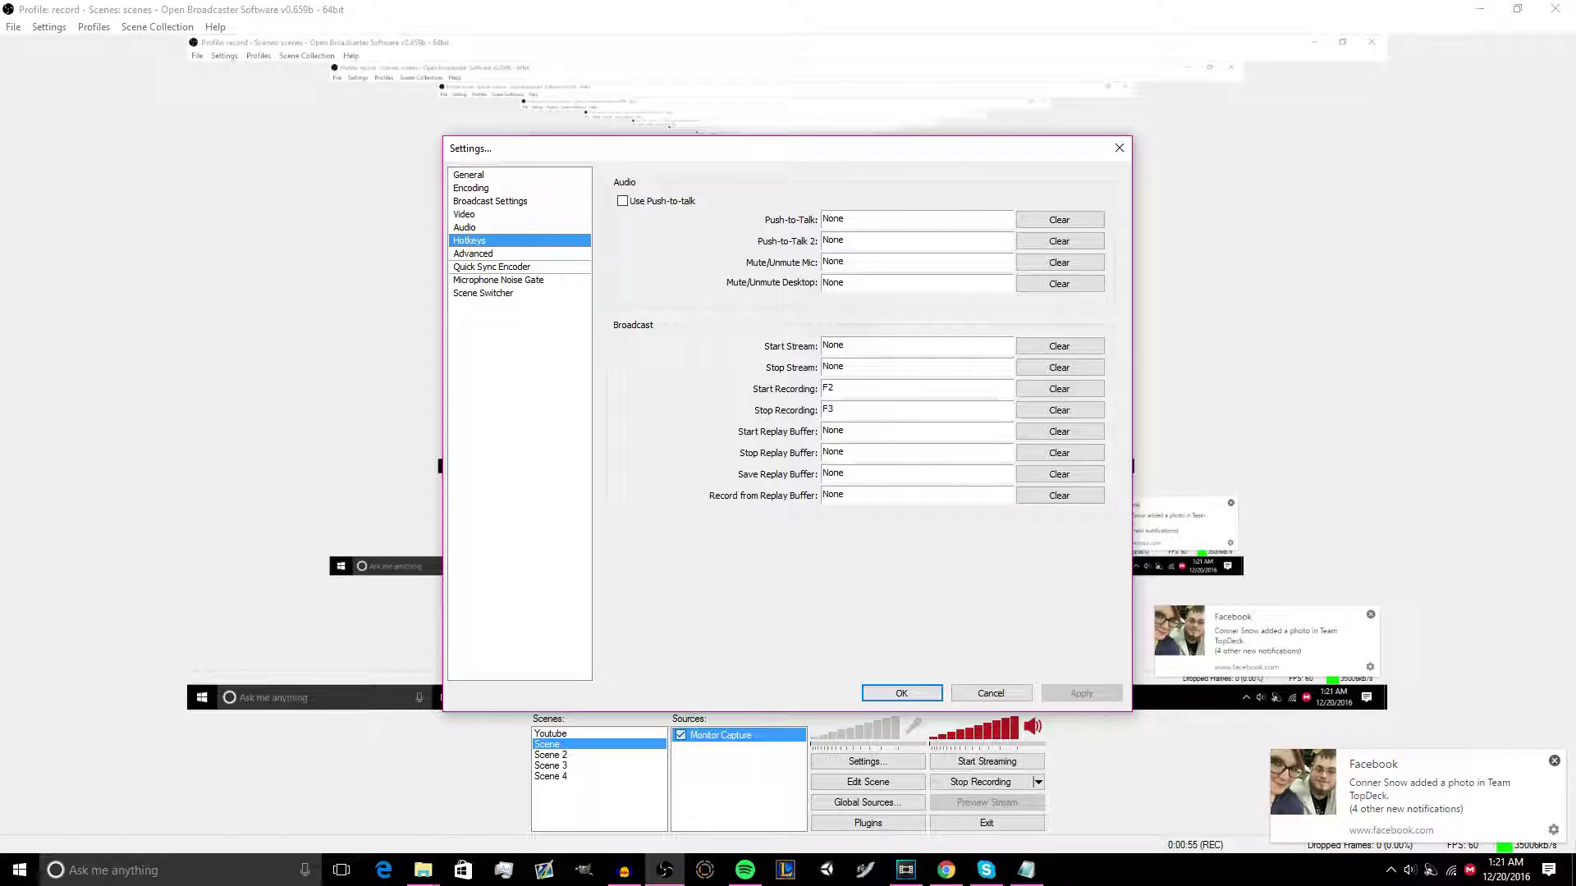
click(474, 253)
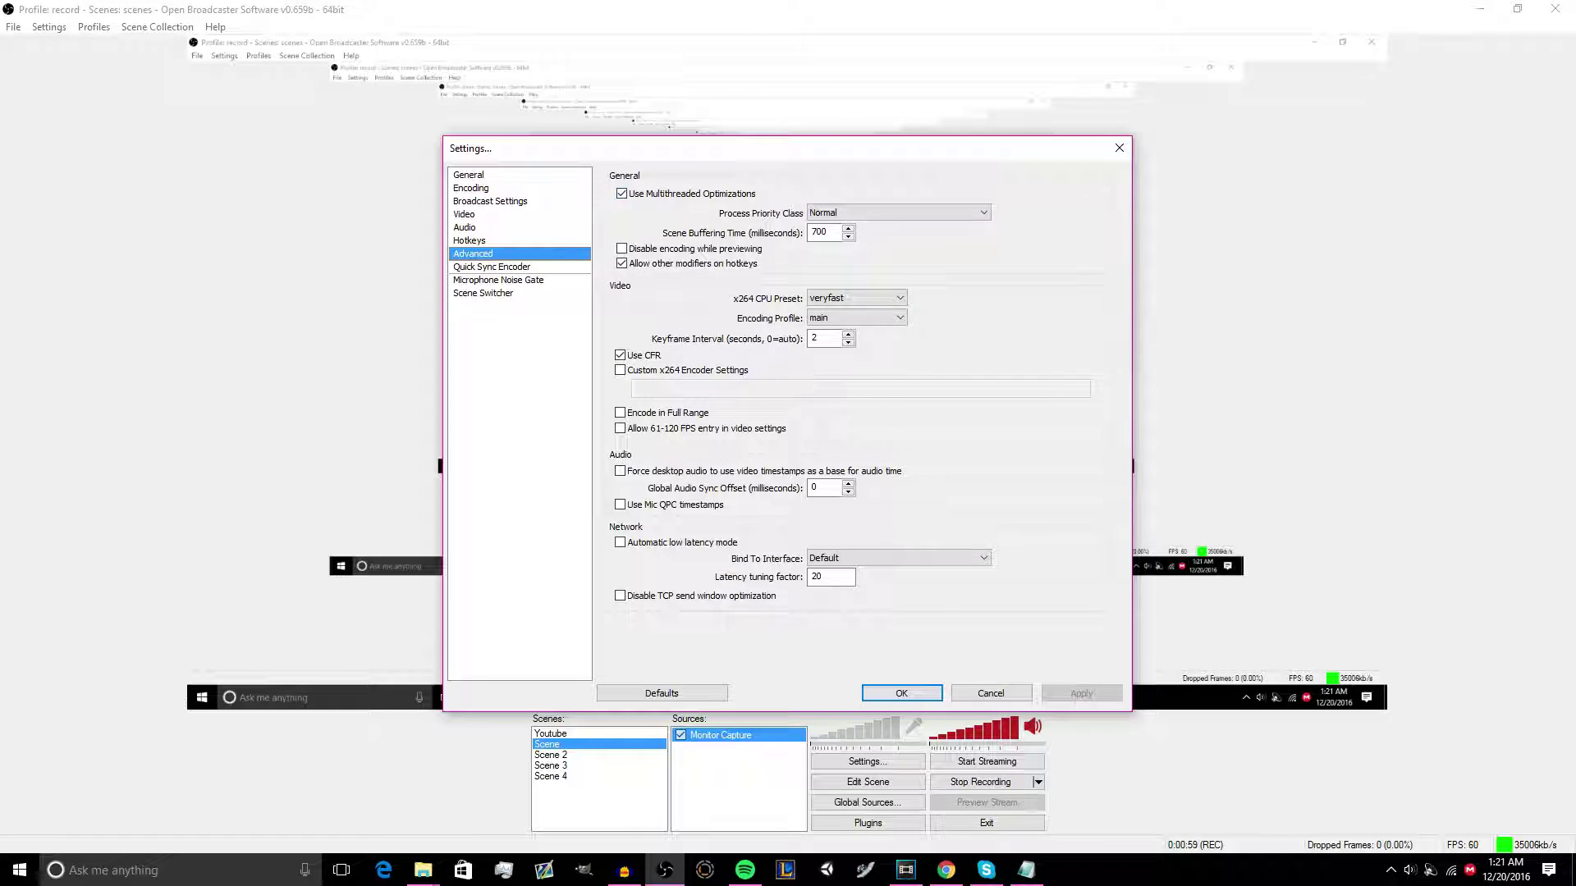
click(492, 267)
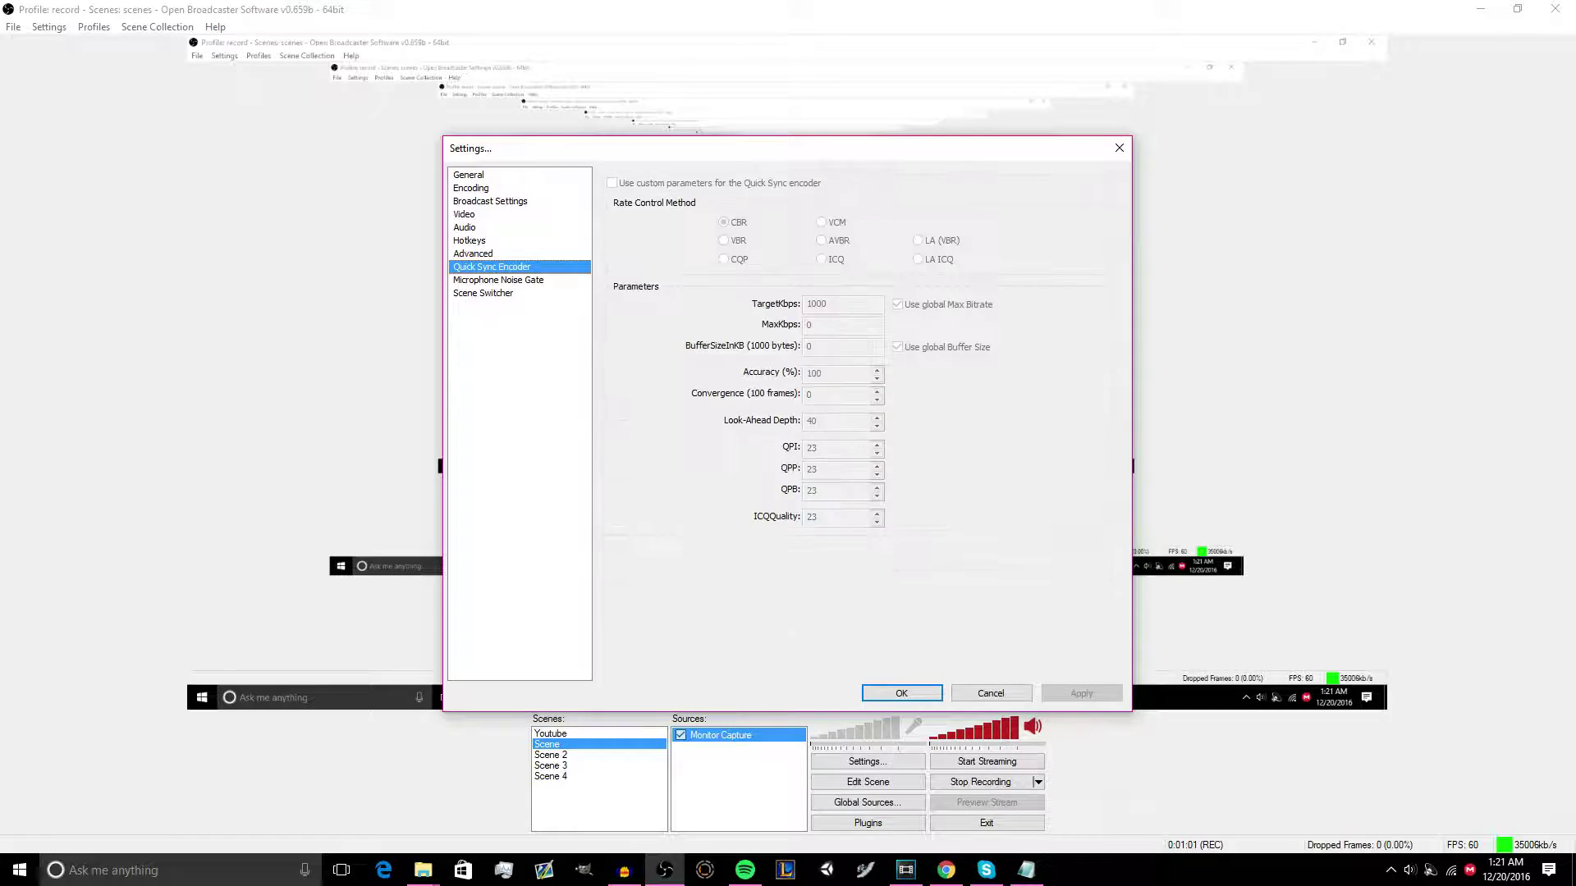
click(498, 280)
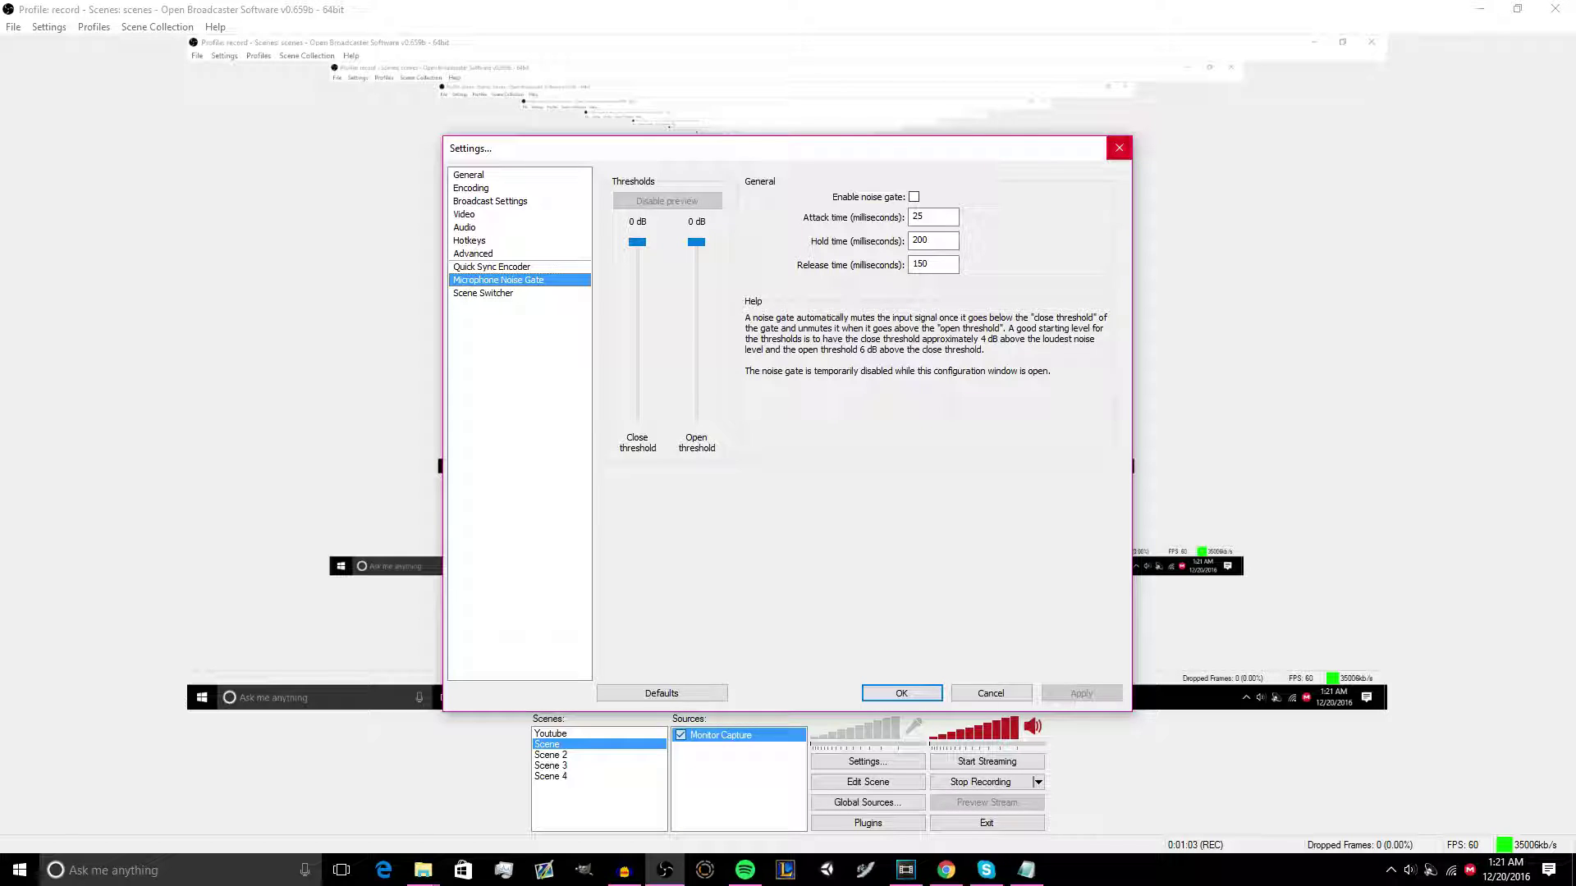
click(1119, 147)
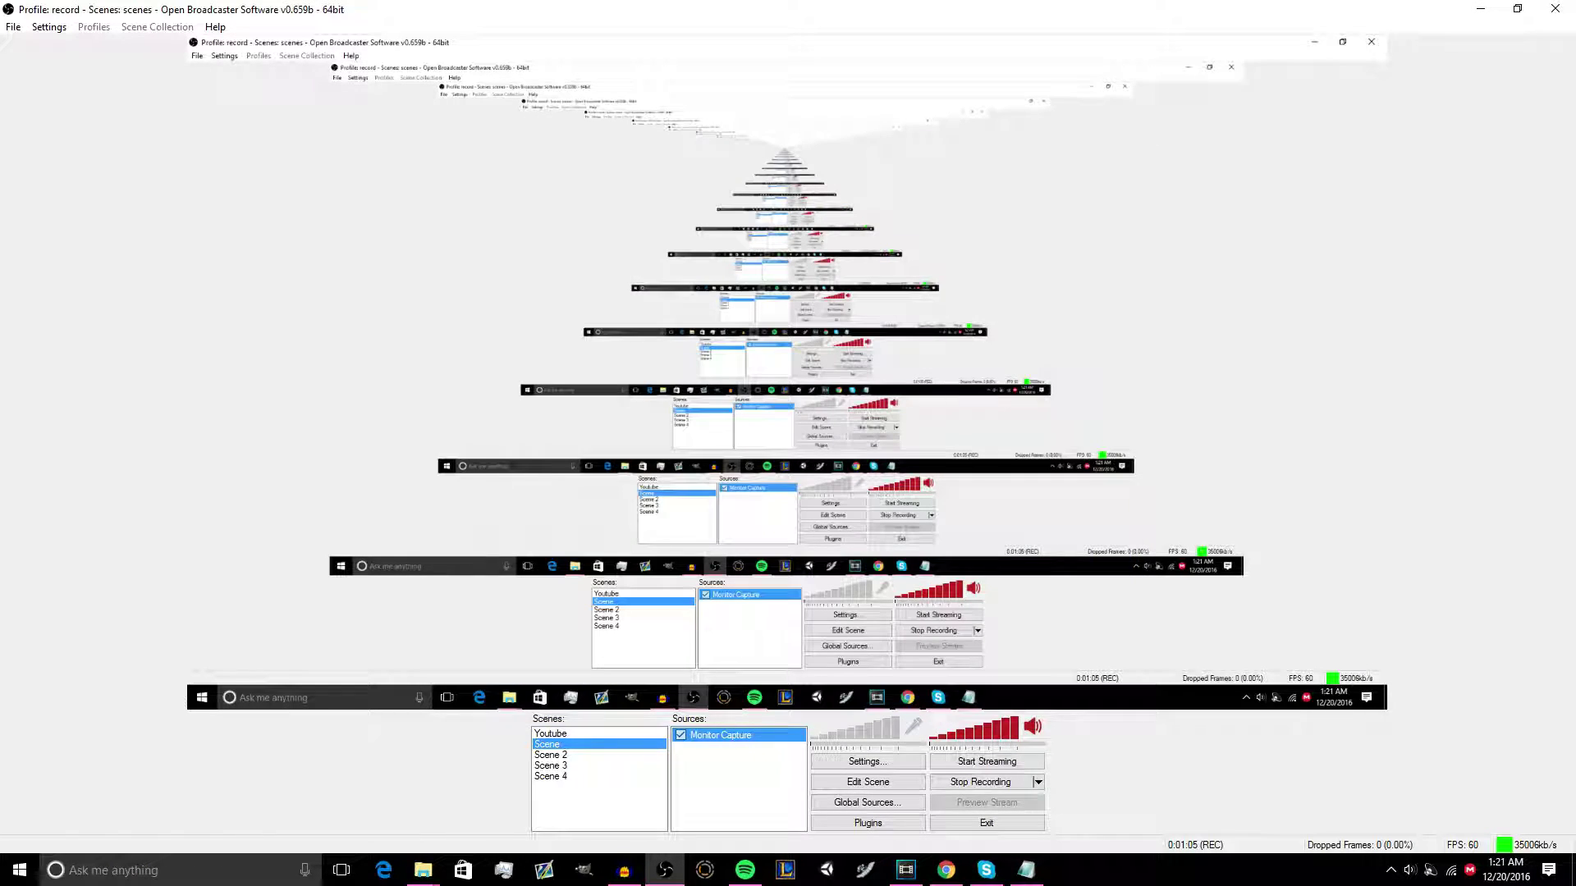
Look over the available scene commands and the source types that can be added to the scene.
right_click(593, 744)
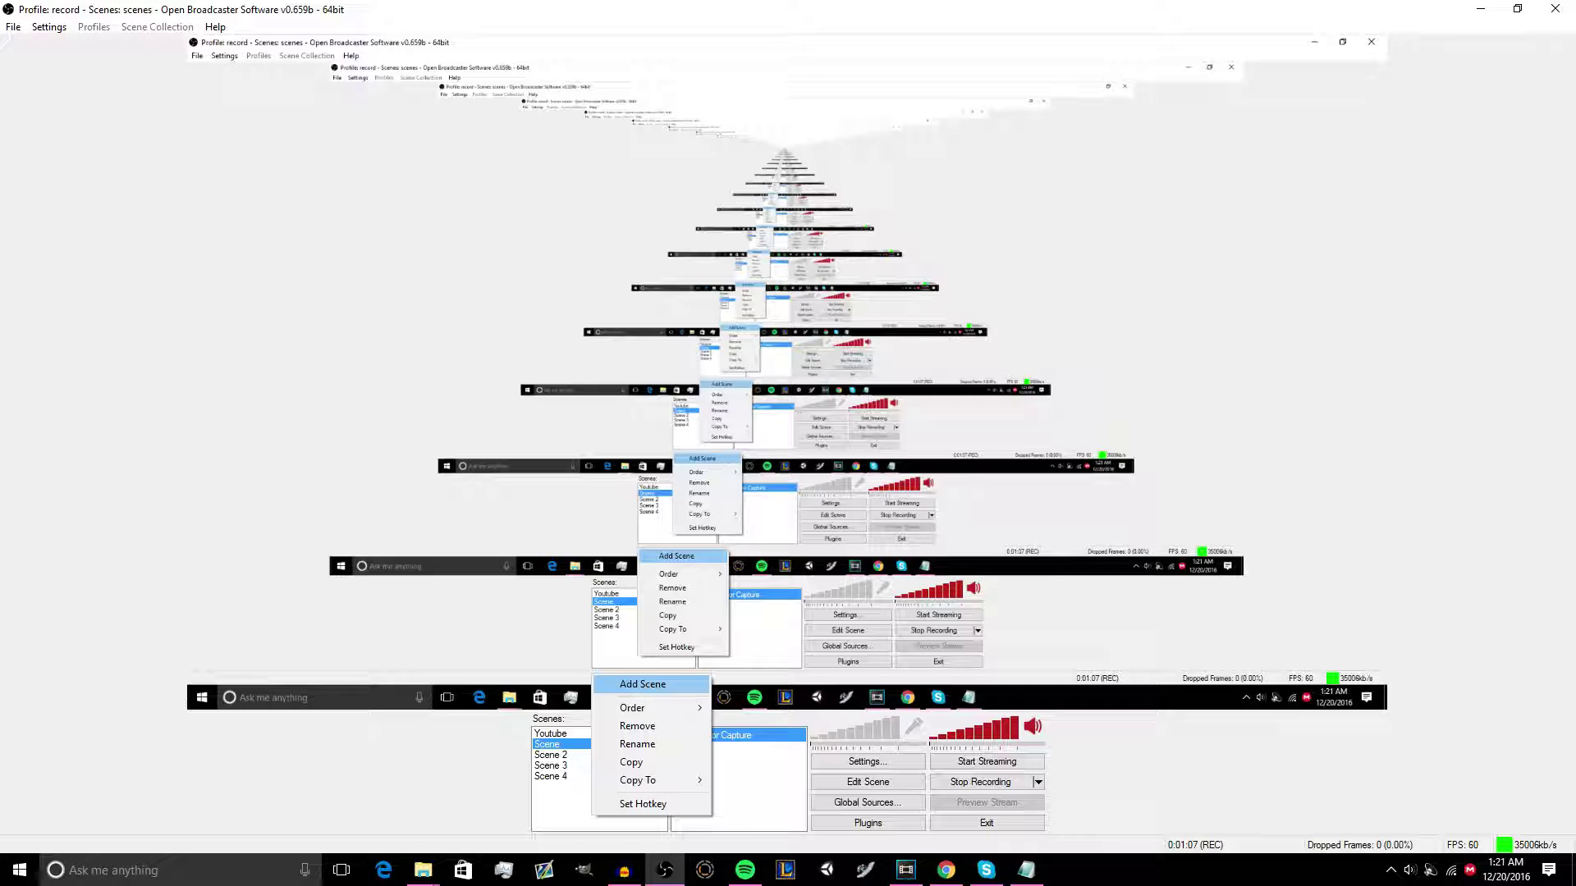
right_click(741, 771)
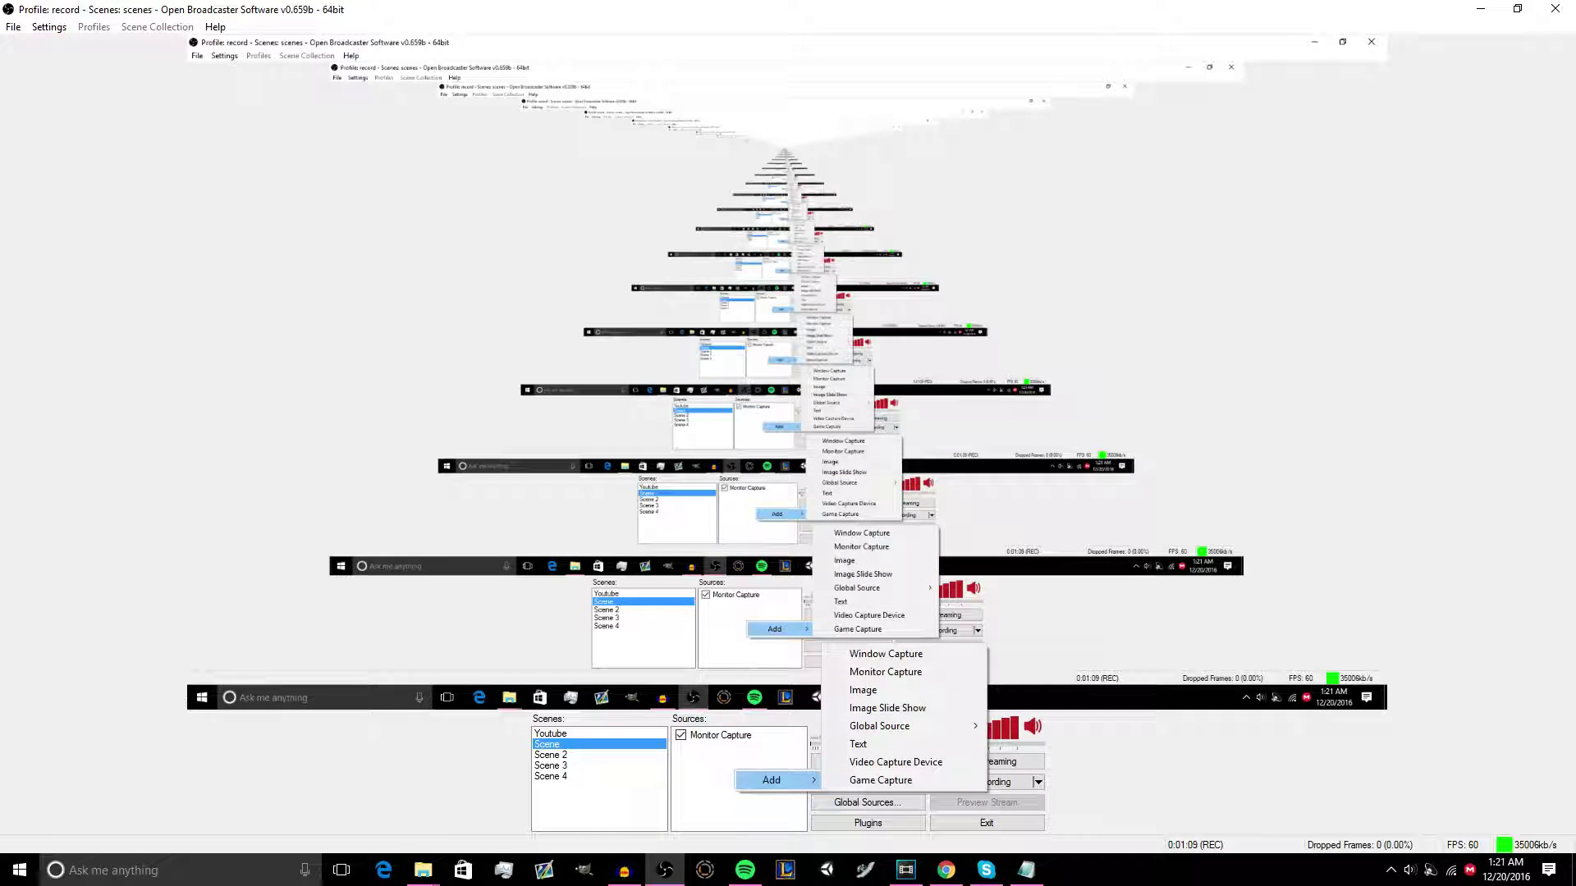
mouse_move(772, 780)
Inspect the properties of the Monitor Capture source and dismiss them without changes.
click(720, 734)
right_click(722, 736)
click(773, 729)
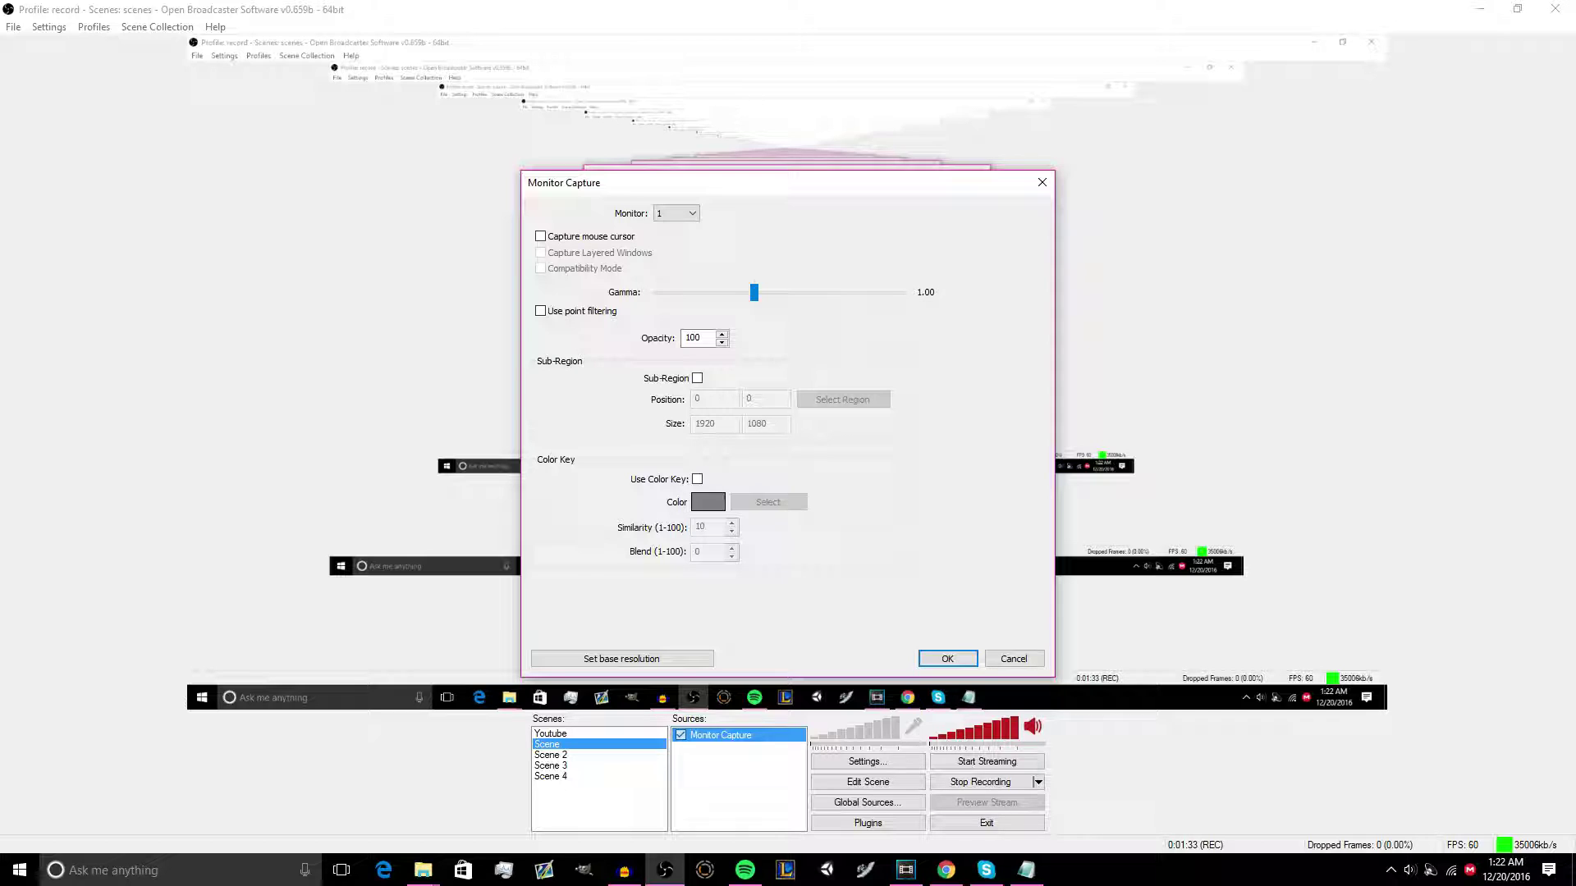
click(1042, 183)
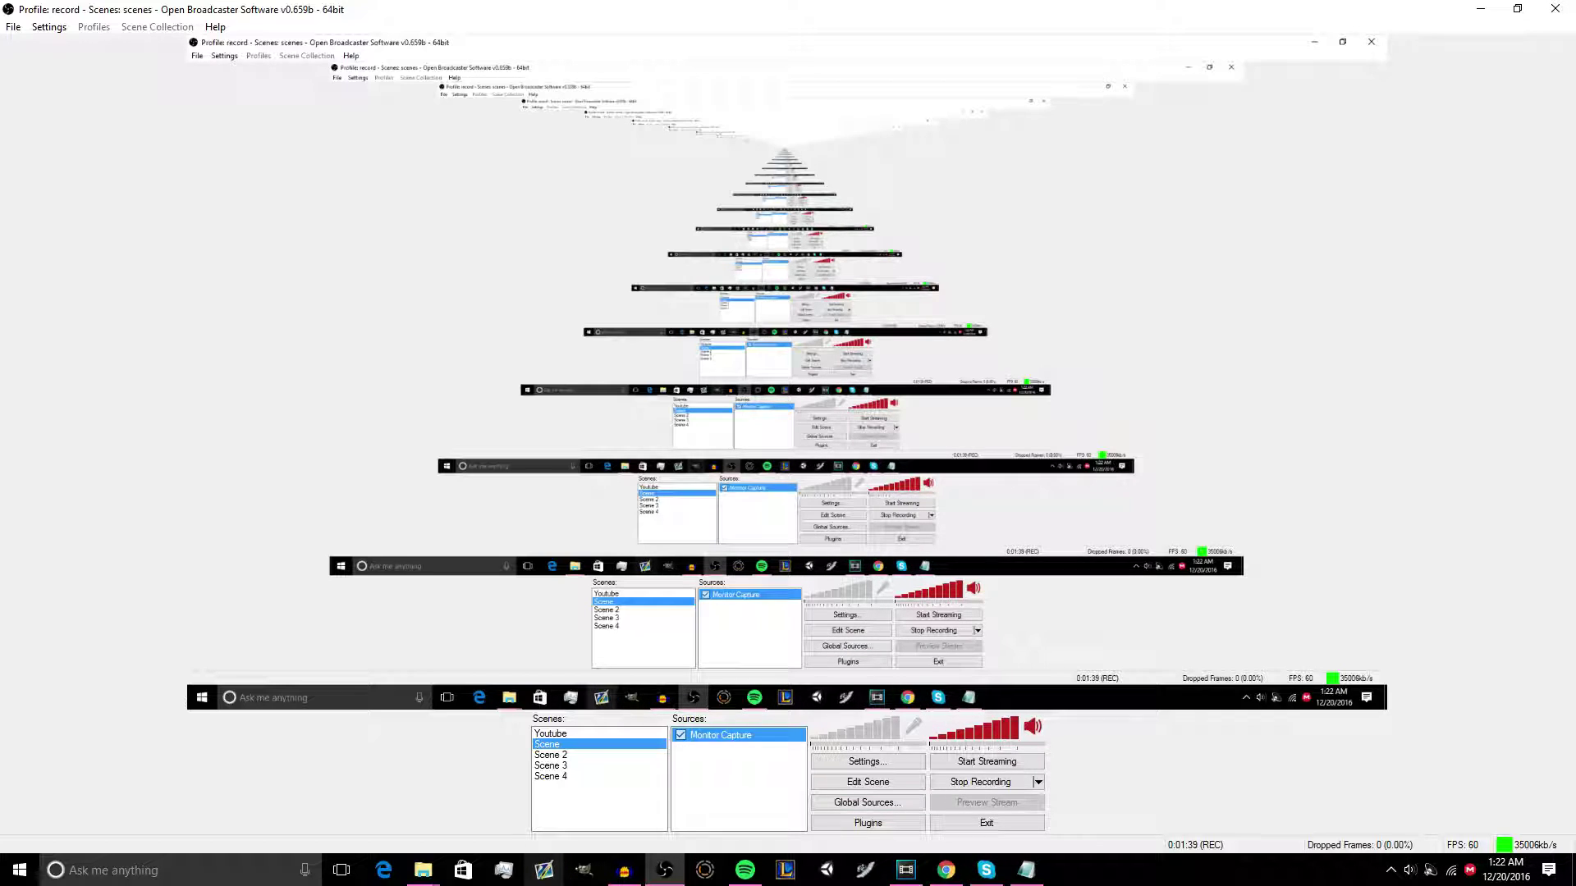
Bring up the ygopro-1.033.6-Percy folder and its system file in Notepad, and examine the config values, including antialias and fullscreen.
click(423, 870)
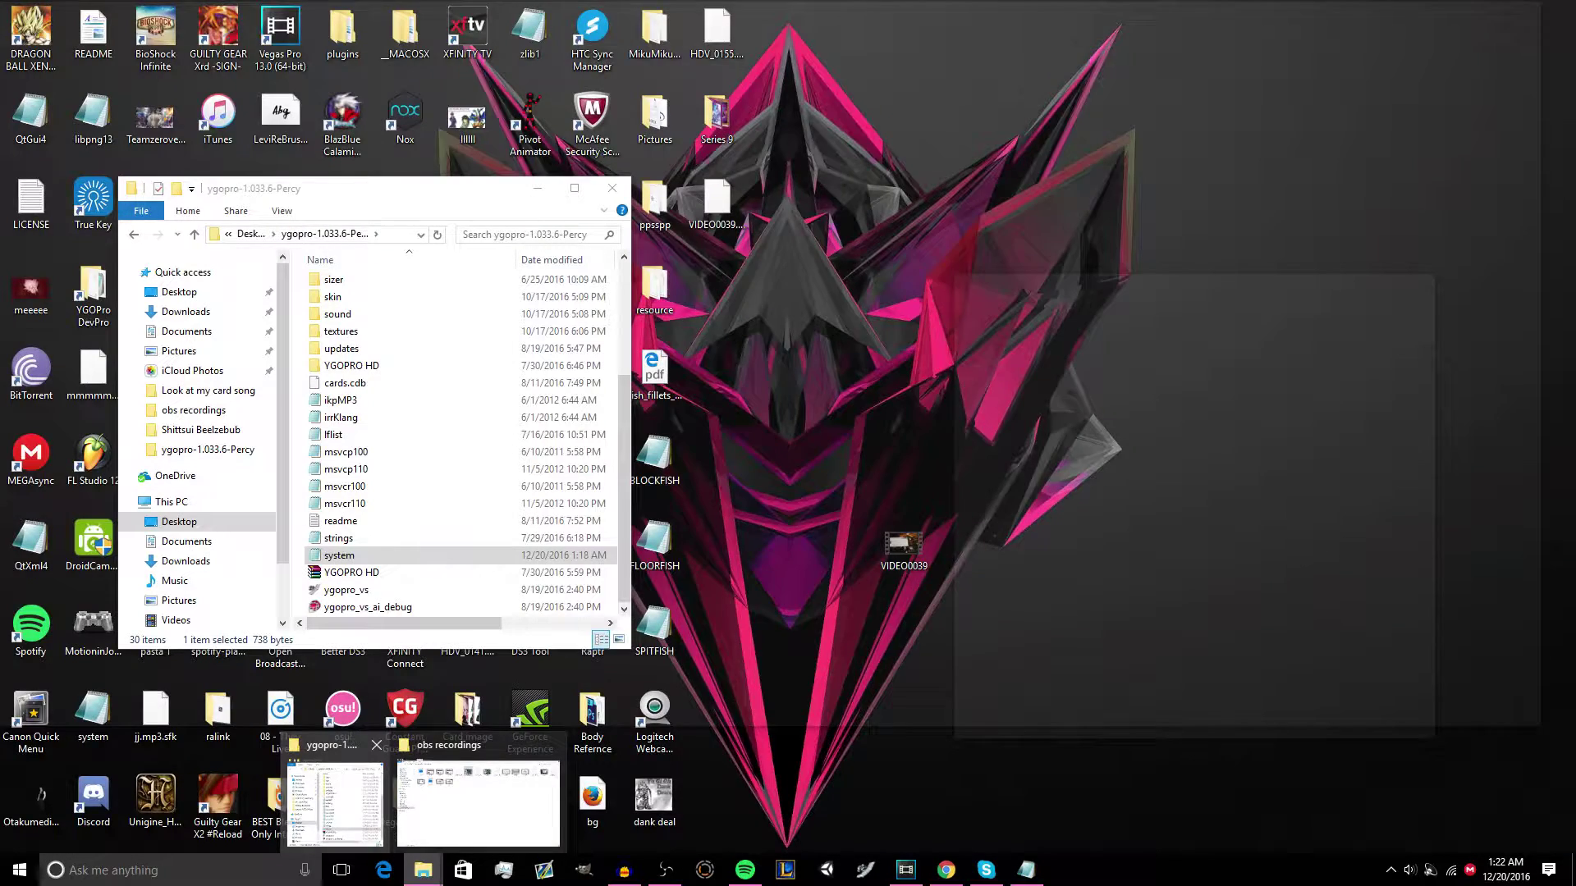
click(336, 803)
click(1026, 870)
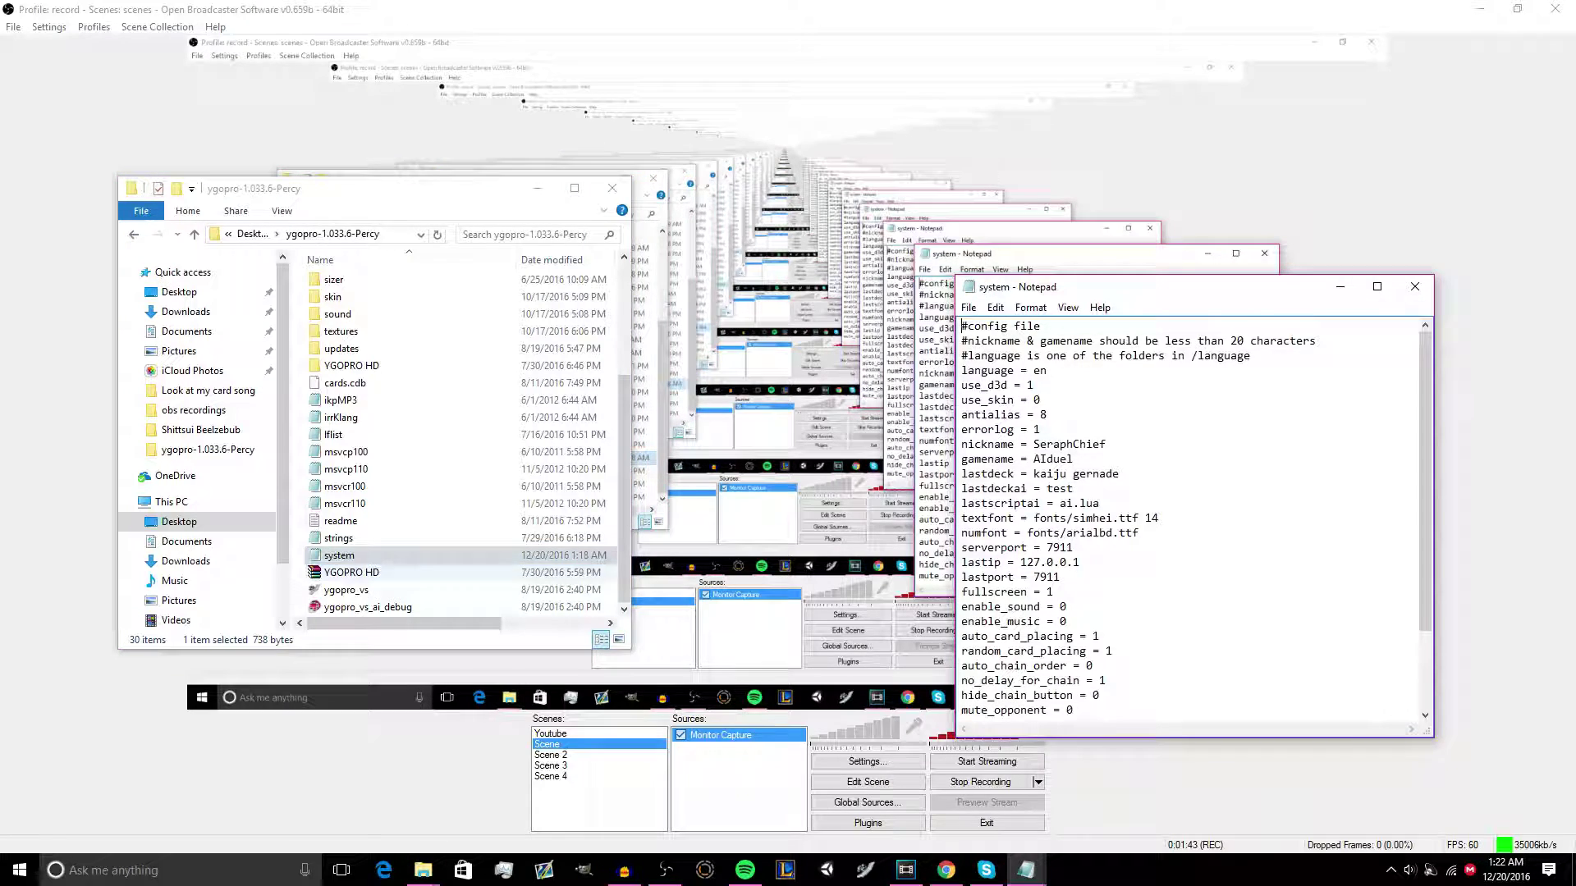
scroll(1188, 517, down, 1)
scroll(1189, 517, down, 1)
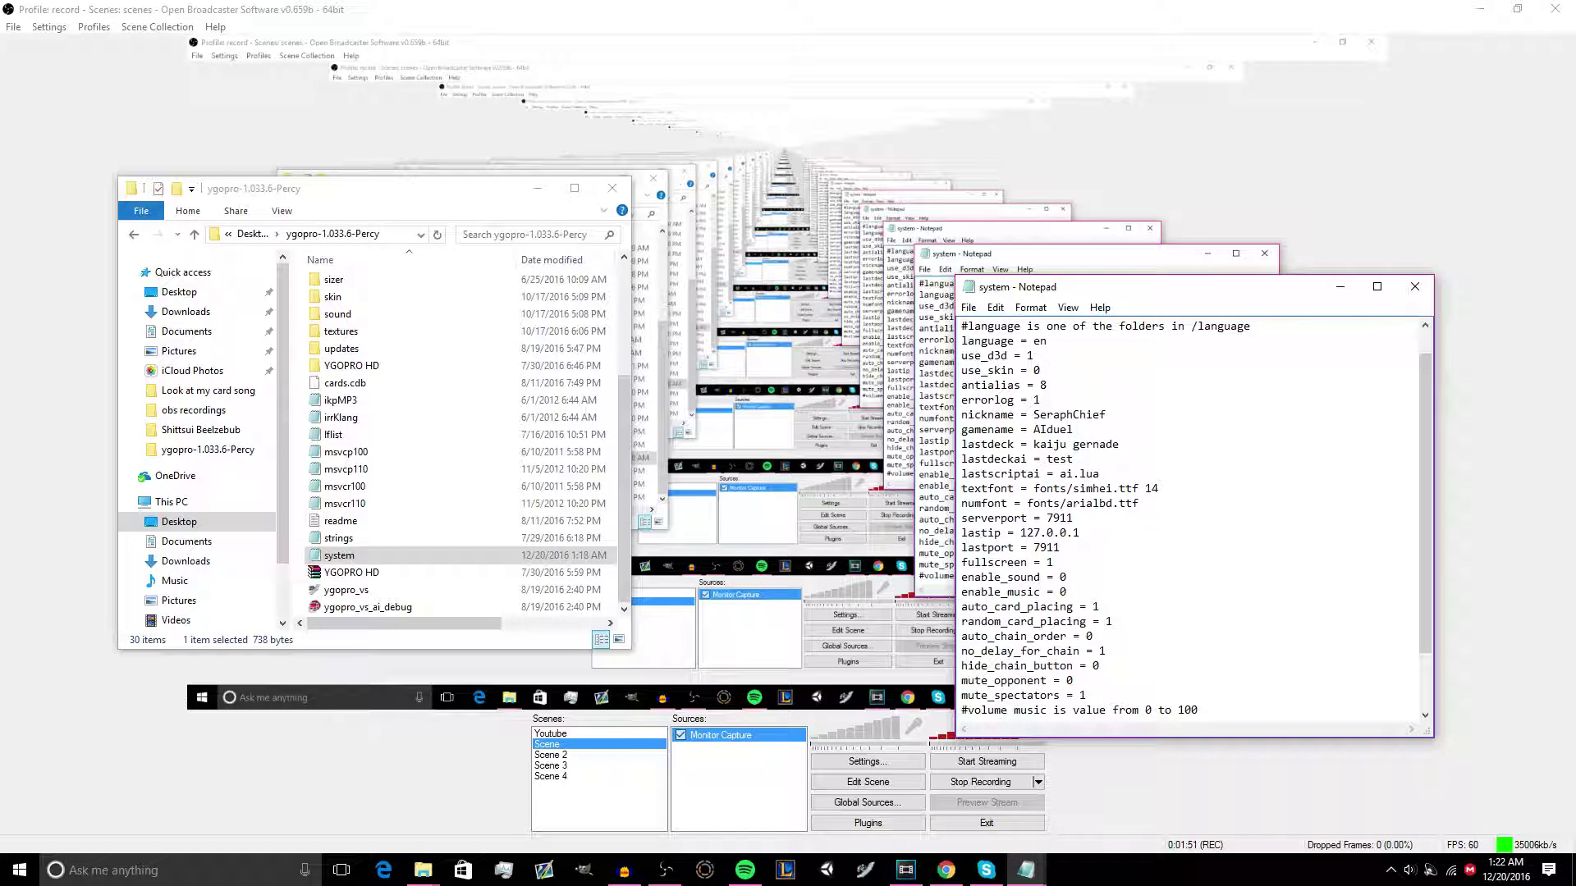
scroll(1188, 517, up, 1)
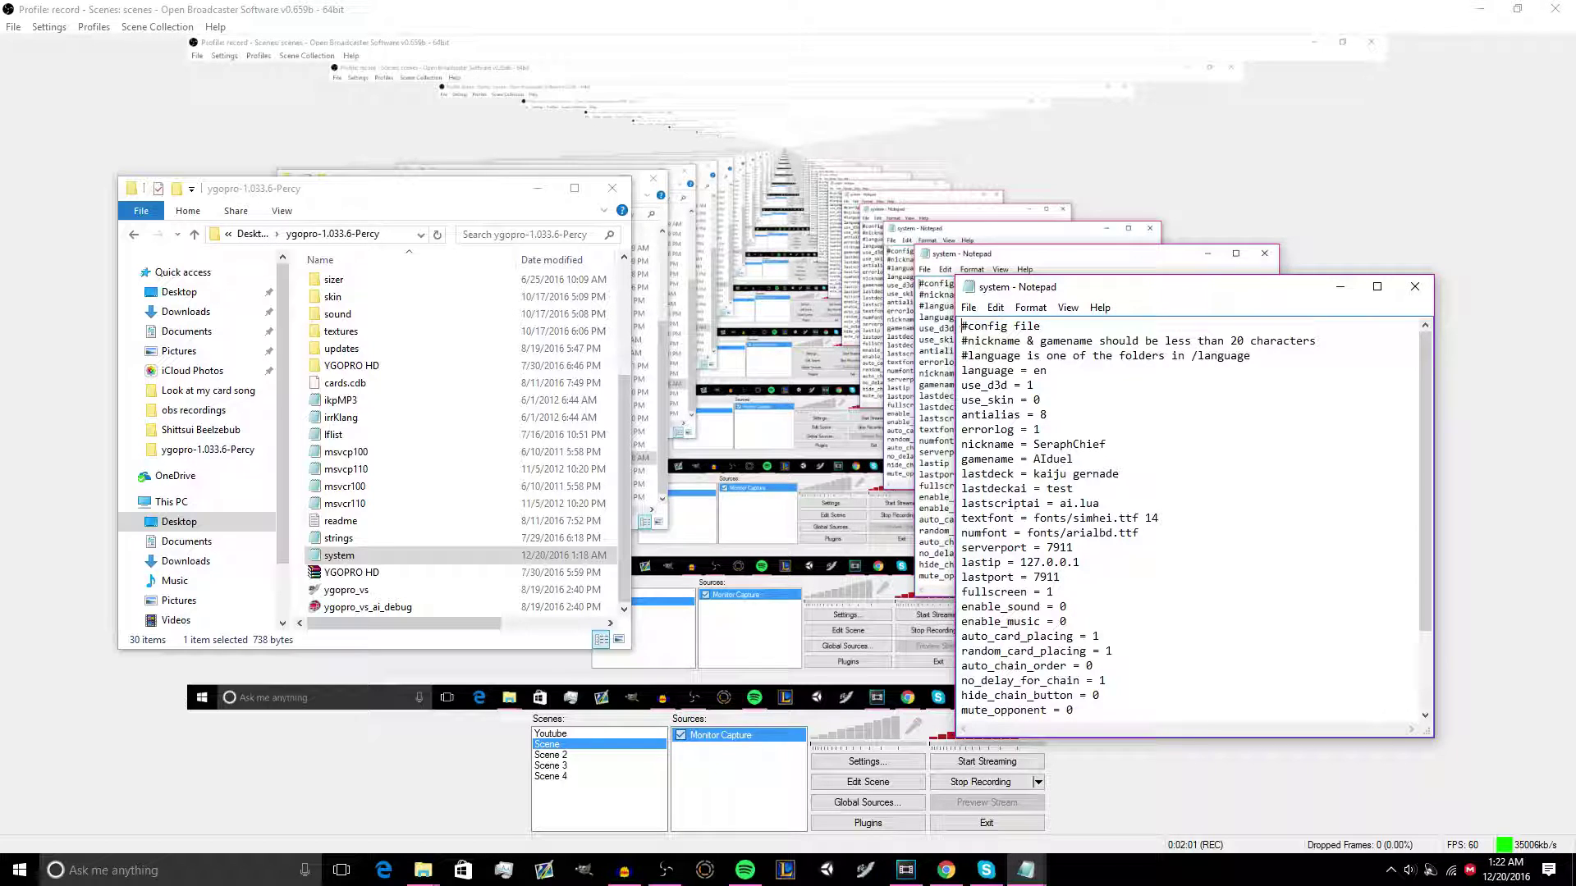
scroll(1191, 518, down, 3)
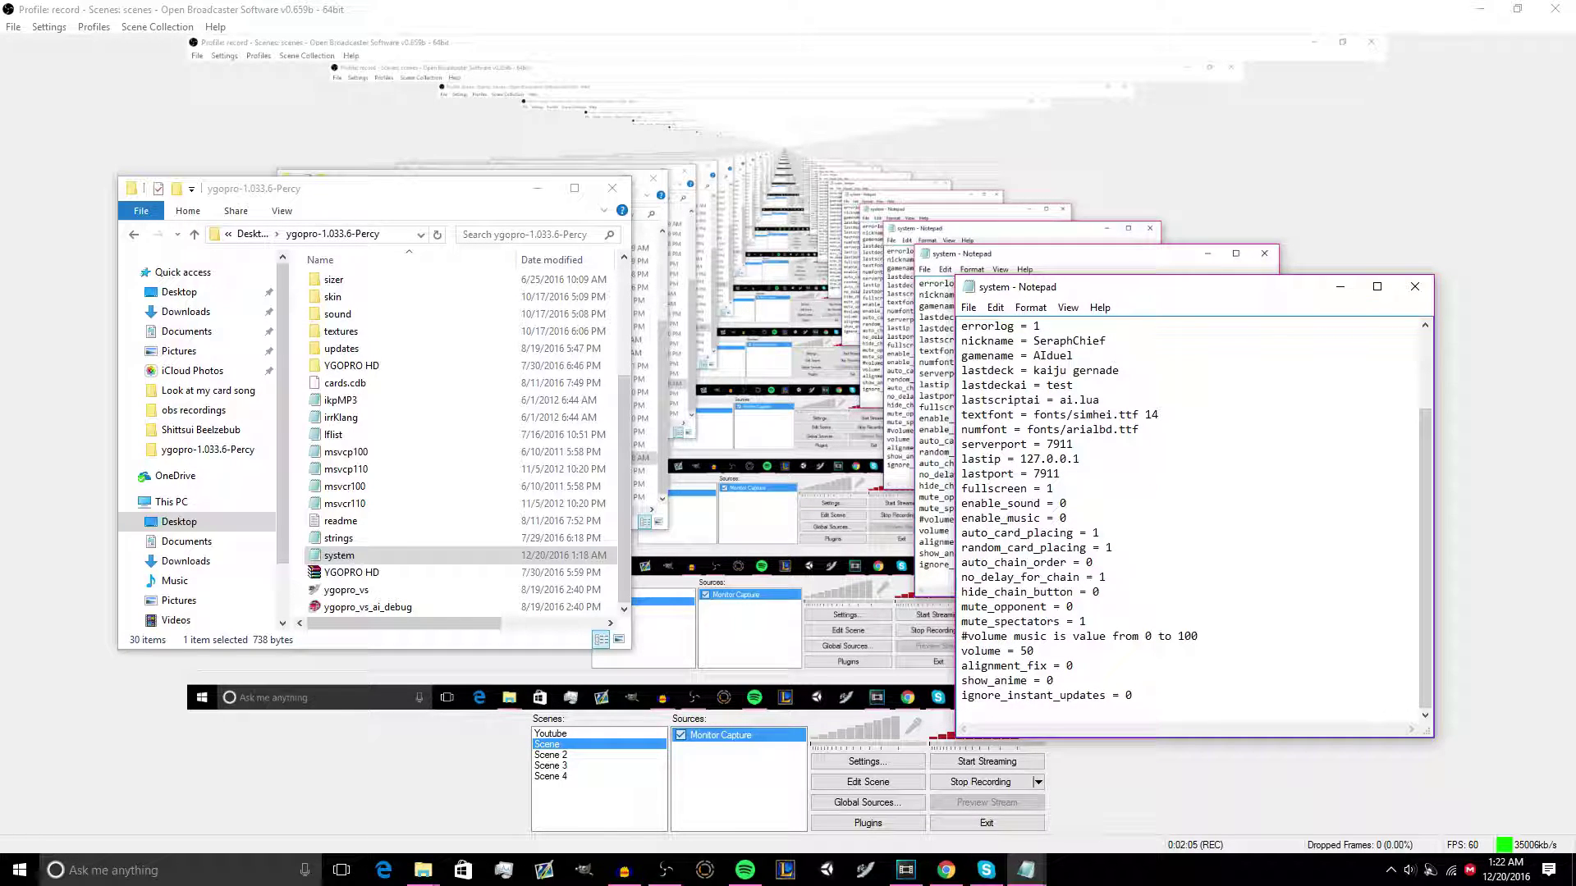
Save the system config file, close it and minimize the ygopro-1.033.6-Percy folder window.
click(968, 307)
click(1001, 363)
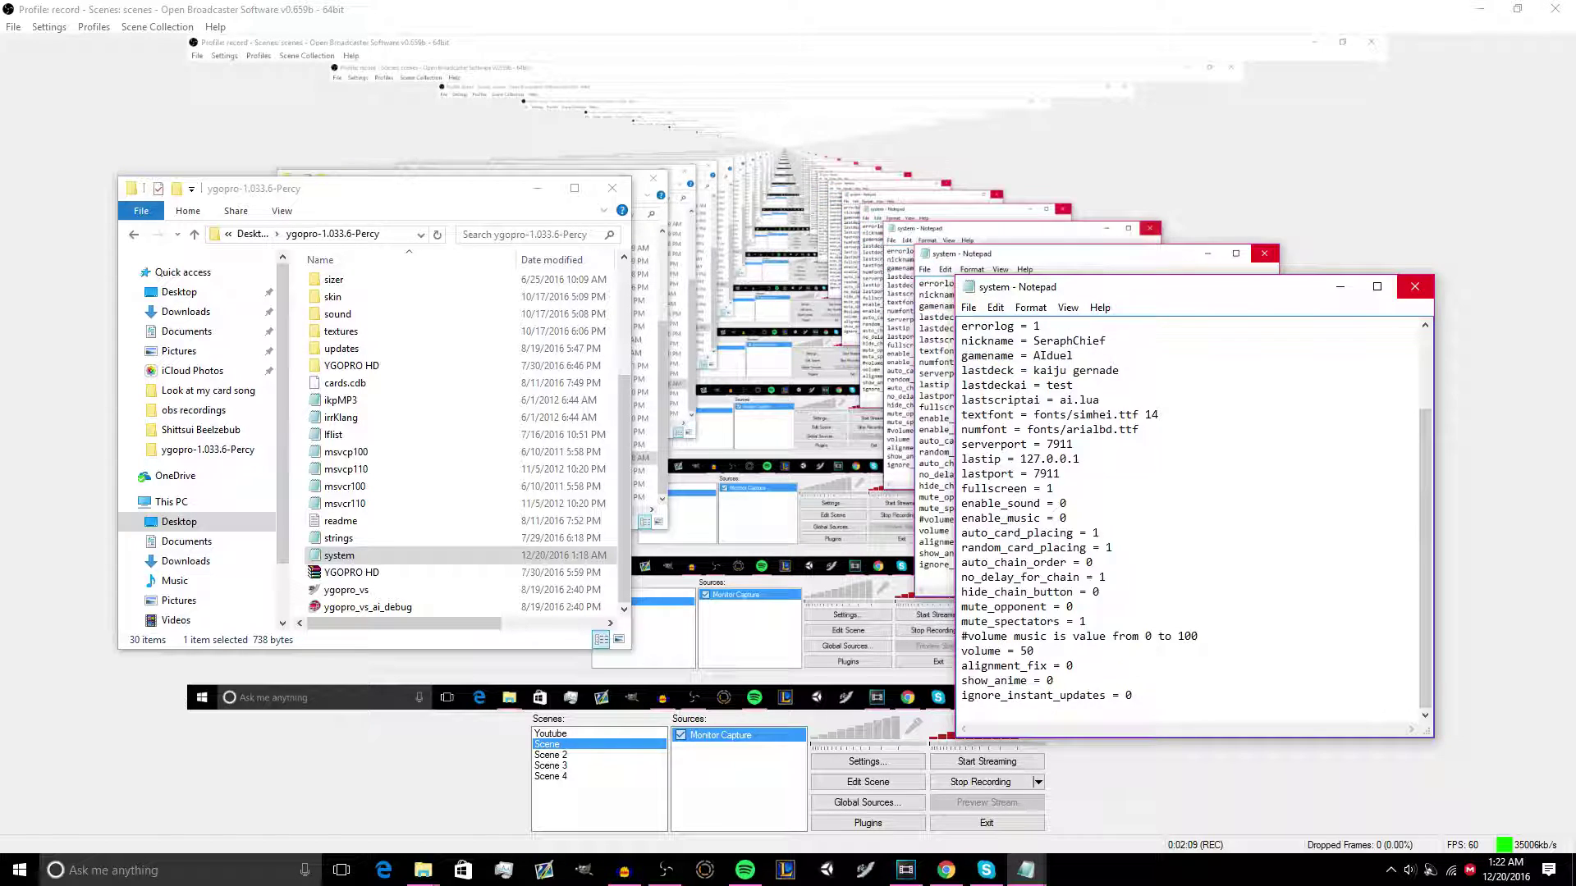
click(1415, 287)
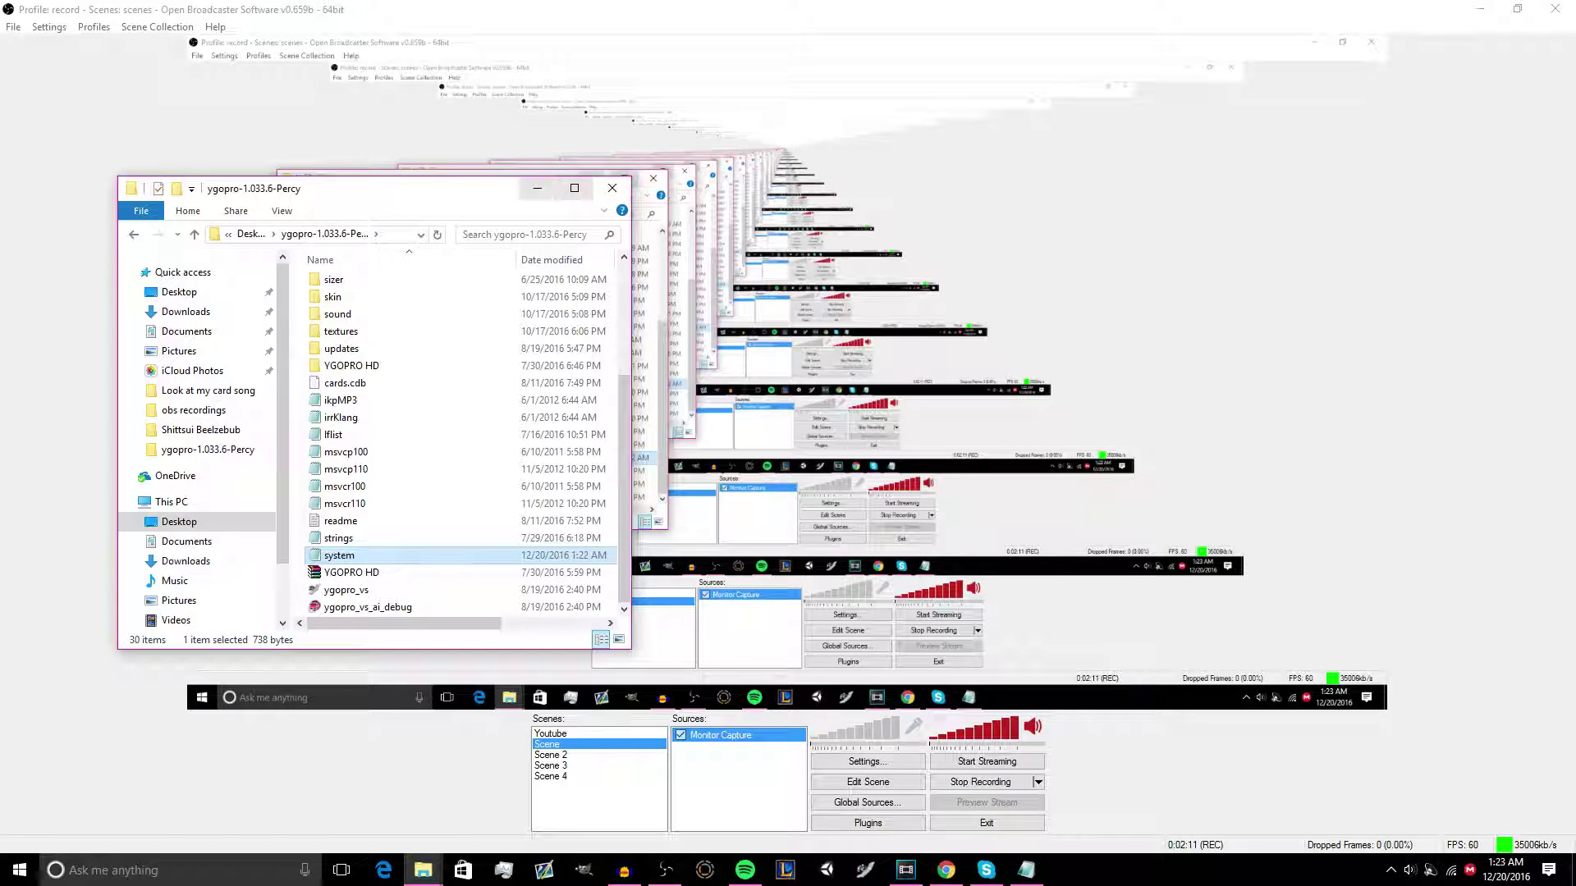
click(537, 188)
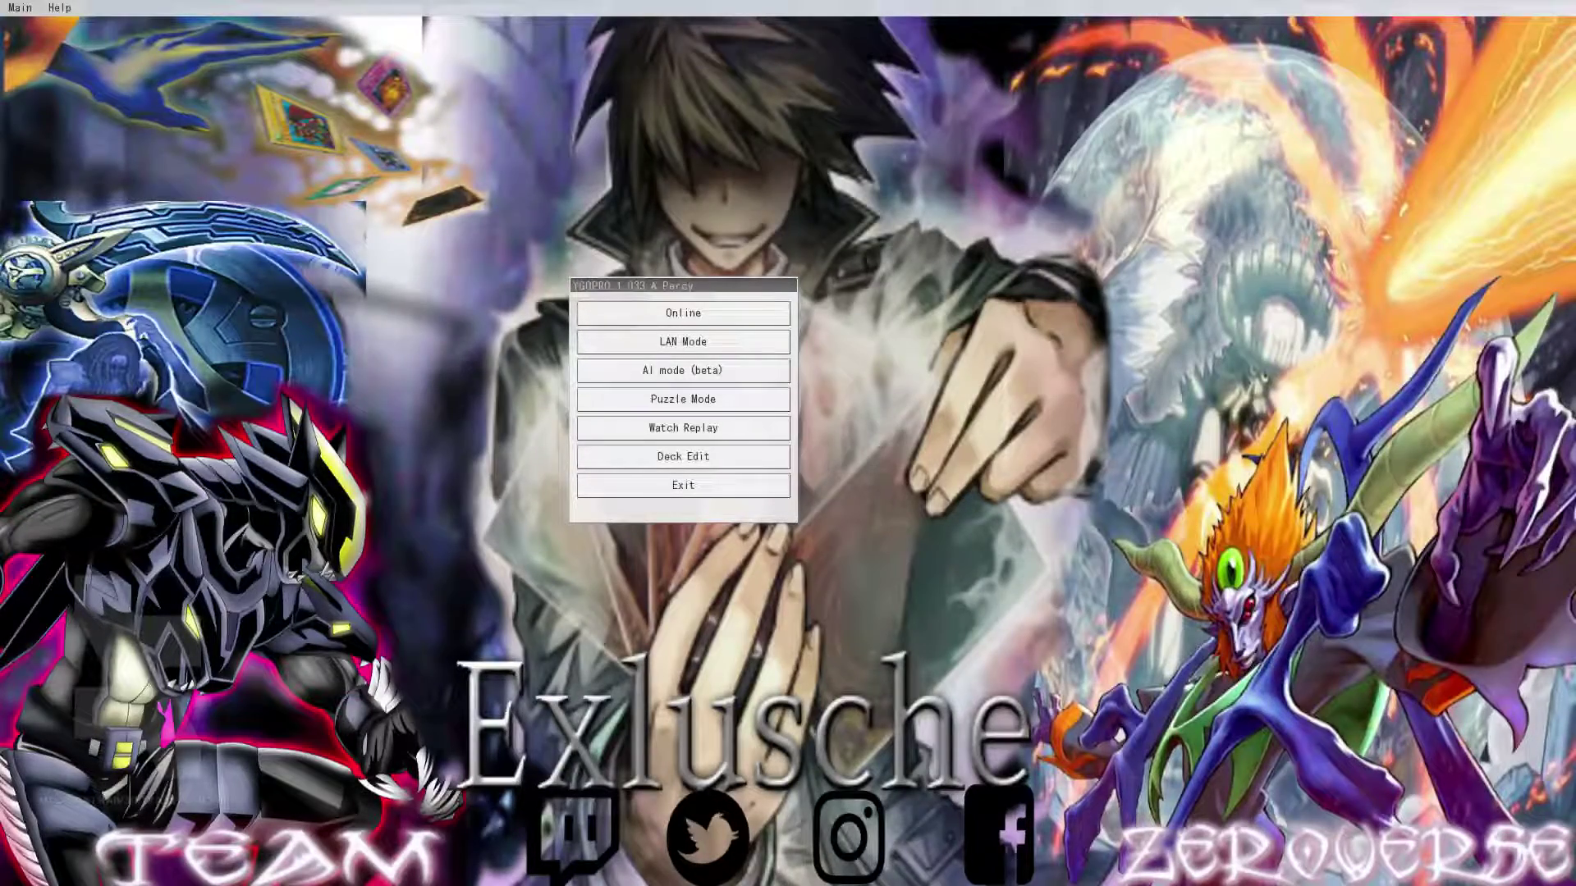
In YGOPRO, load the "zoodiac .yrp" replay from turn 1 to check how it plays, and exit it.
click(683, 429)
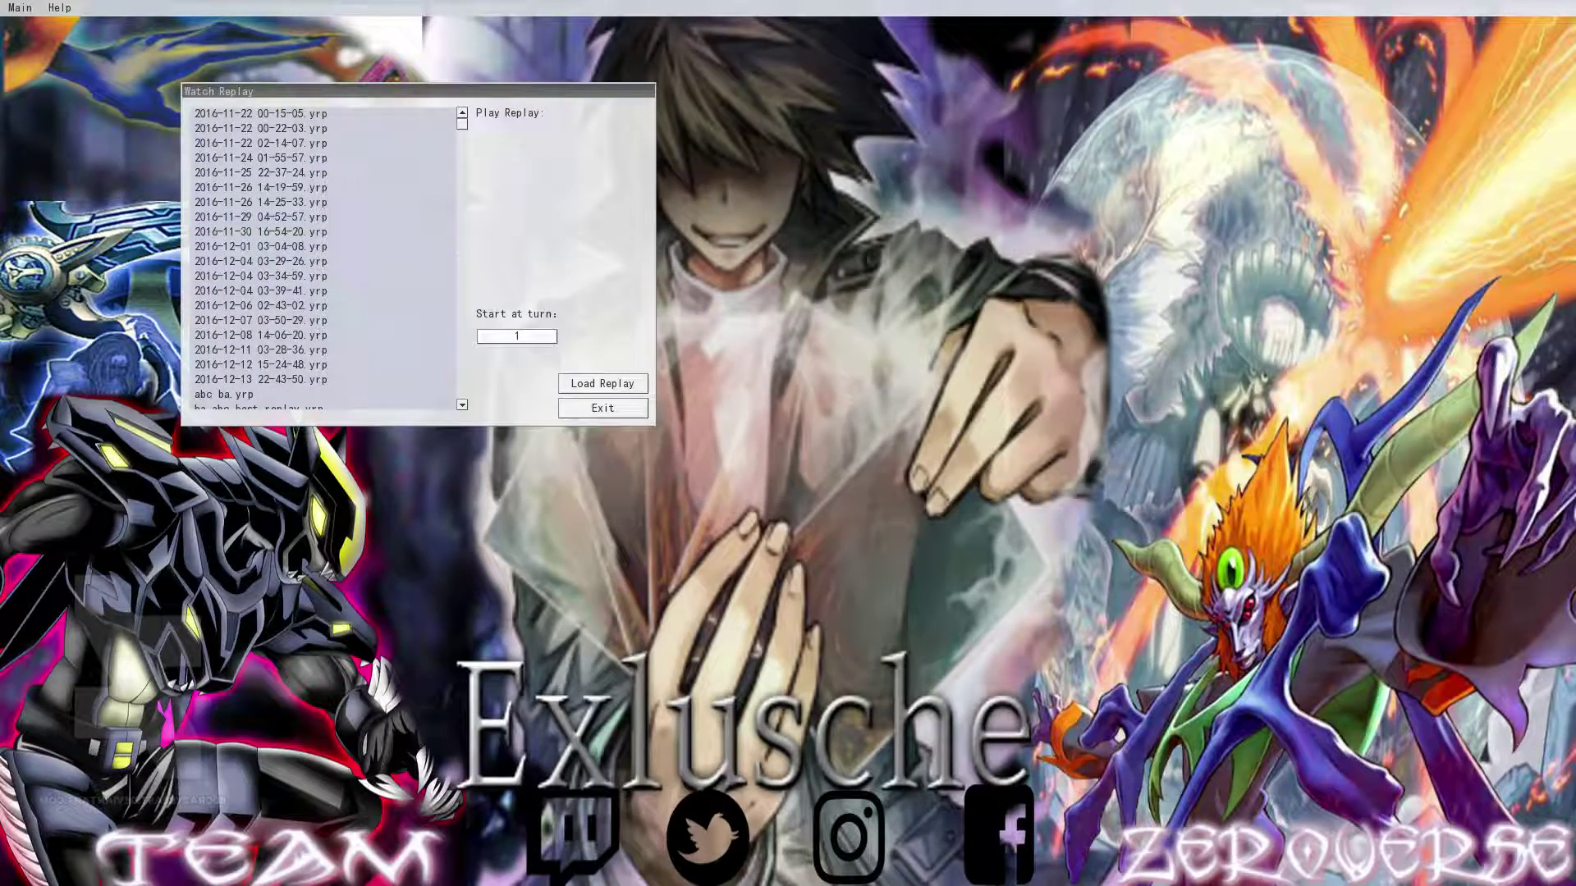
scroll(324, 257, down, 4)
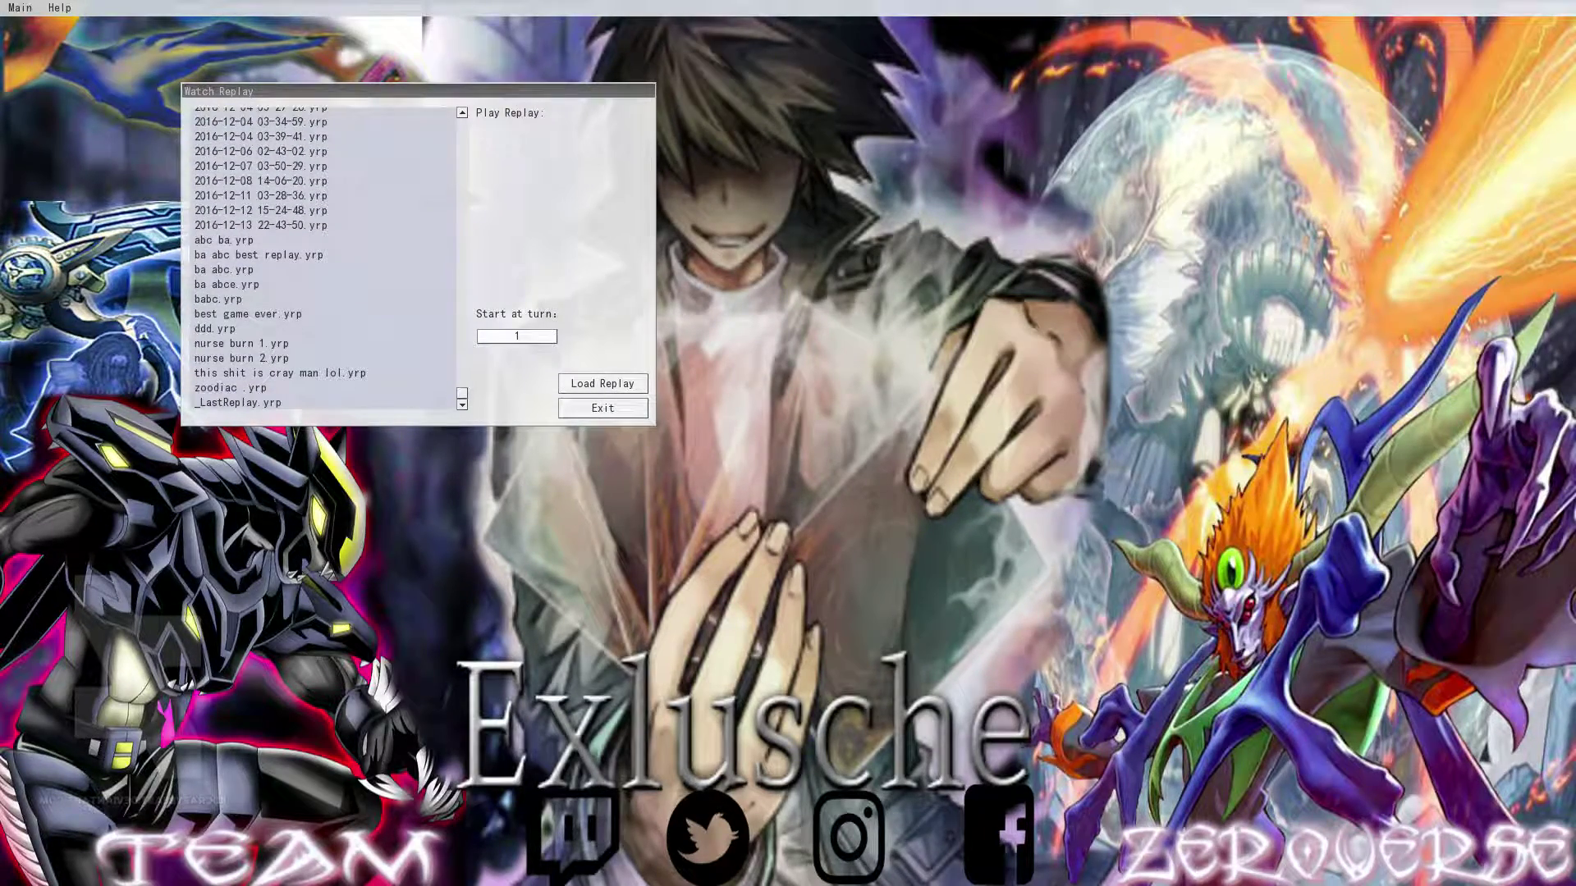
click(280, 374)
click(263, 388)
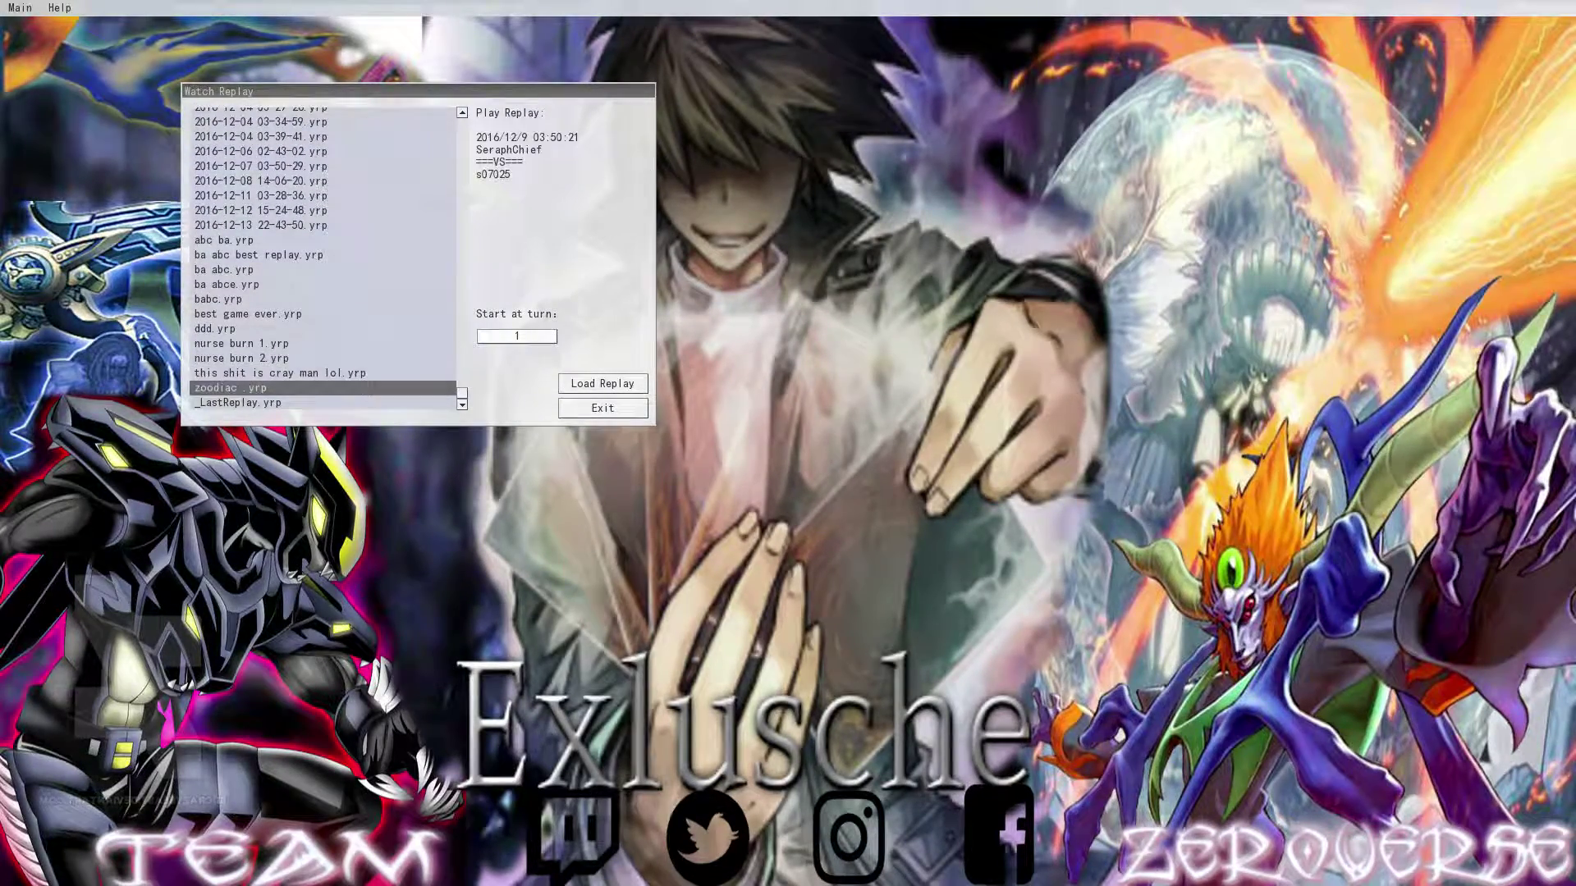
click(602, 384)
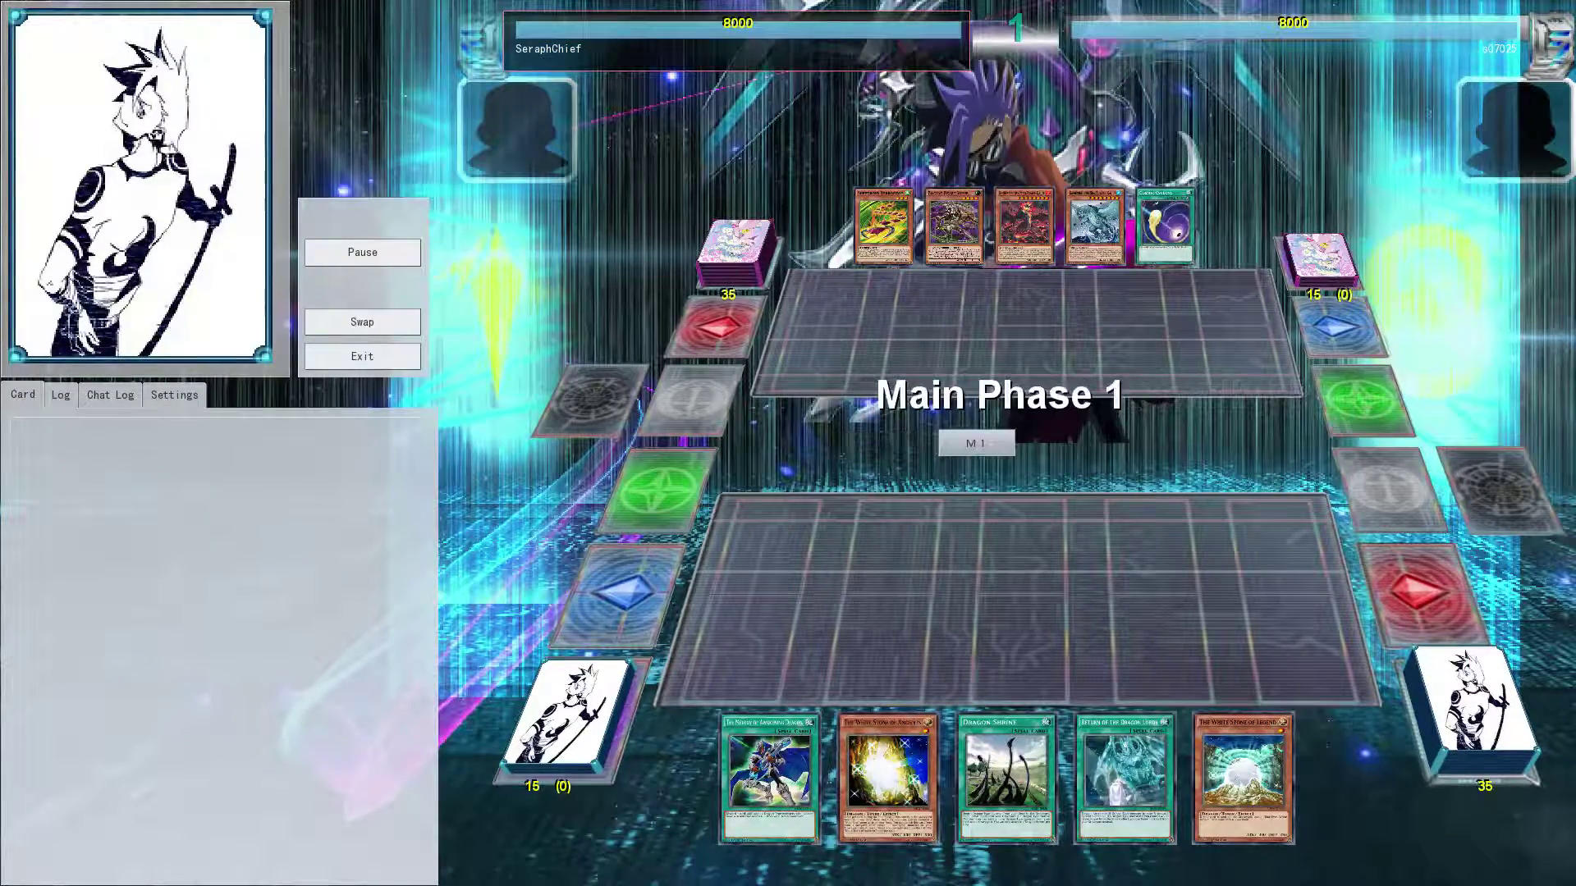
click(544, 259)
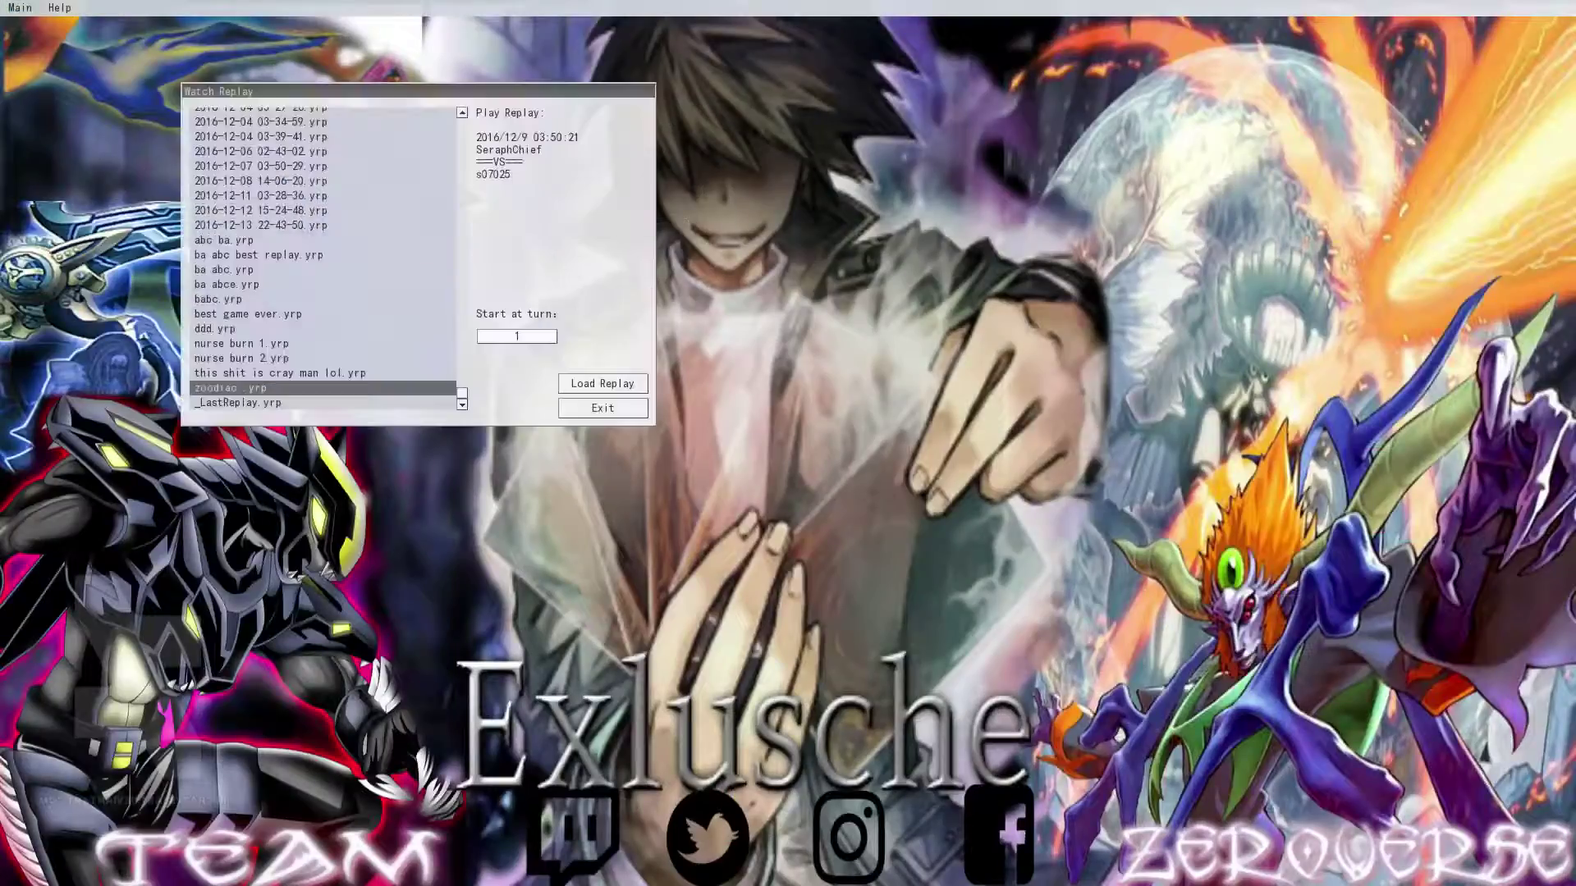
key(Escape)
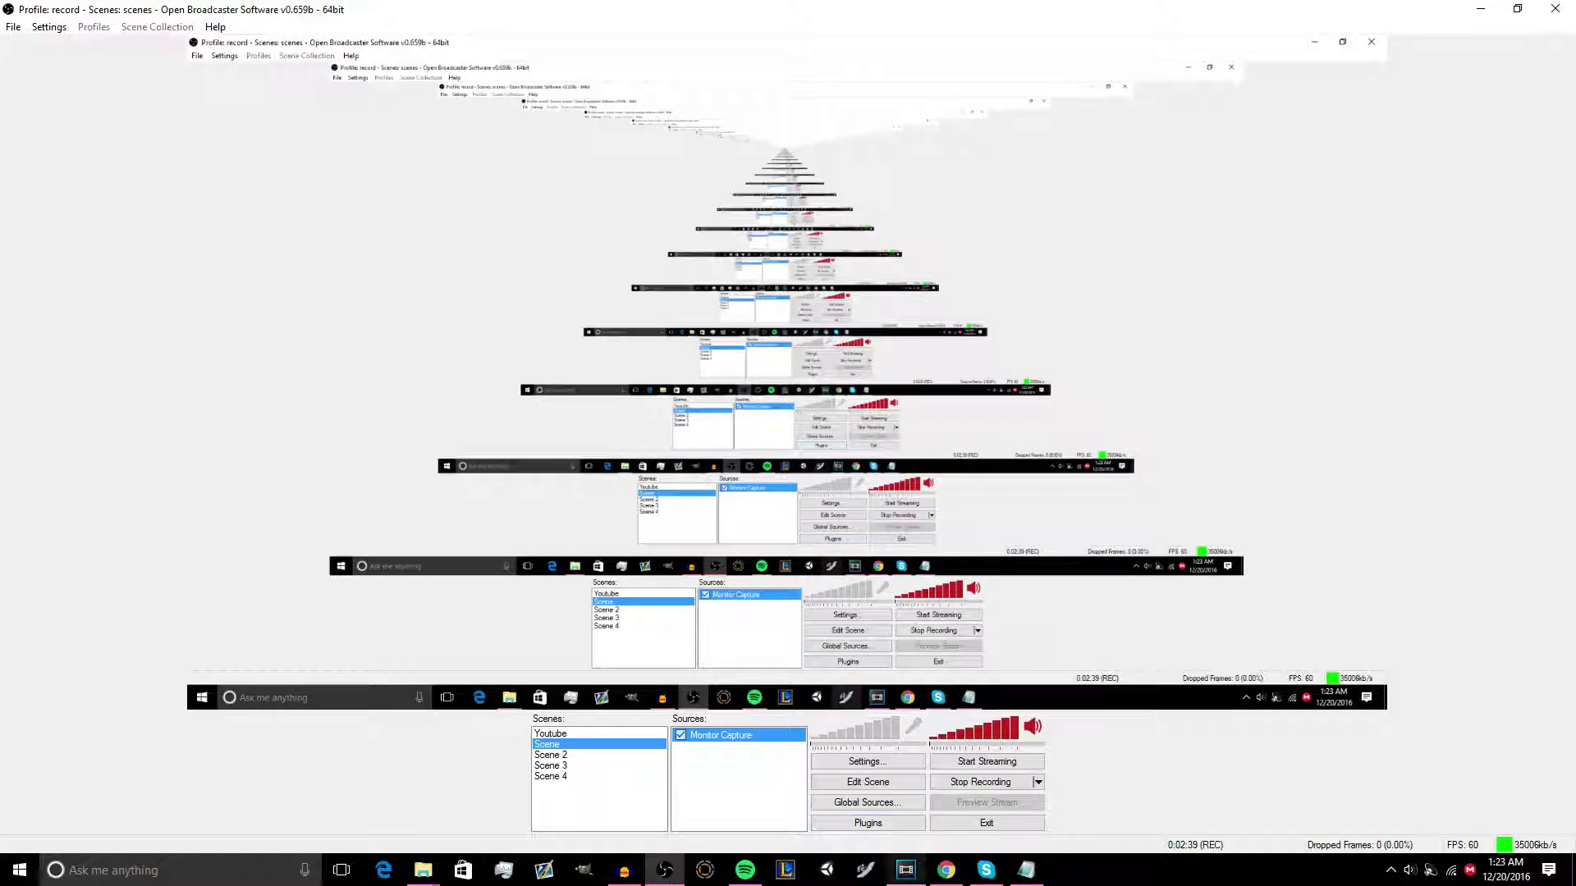
Switch to Vegas Pro and apply the "Brighter, More Contrast" preset of Brightness and Contrast to the replay clip on the timeline.
mouse_move(905, 870)
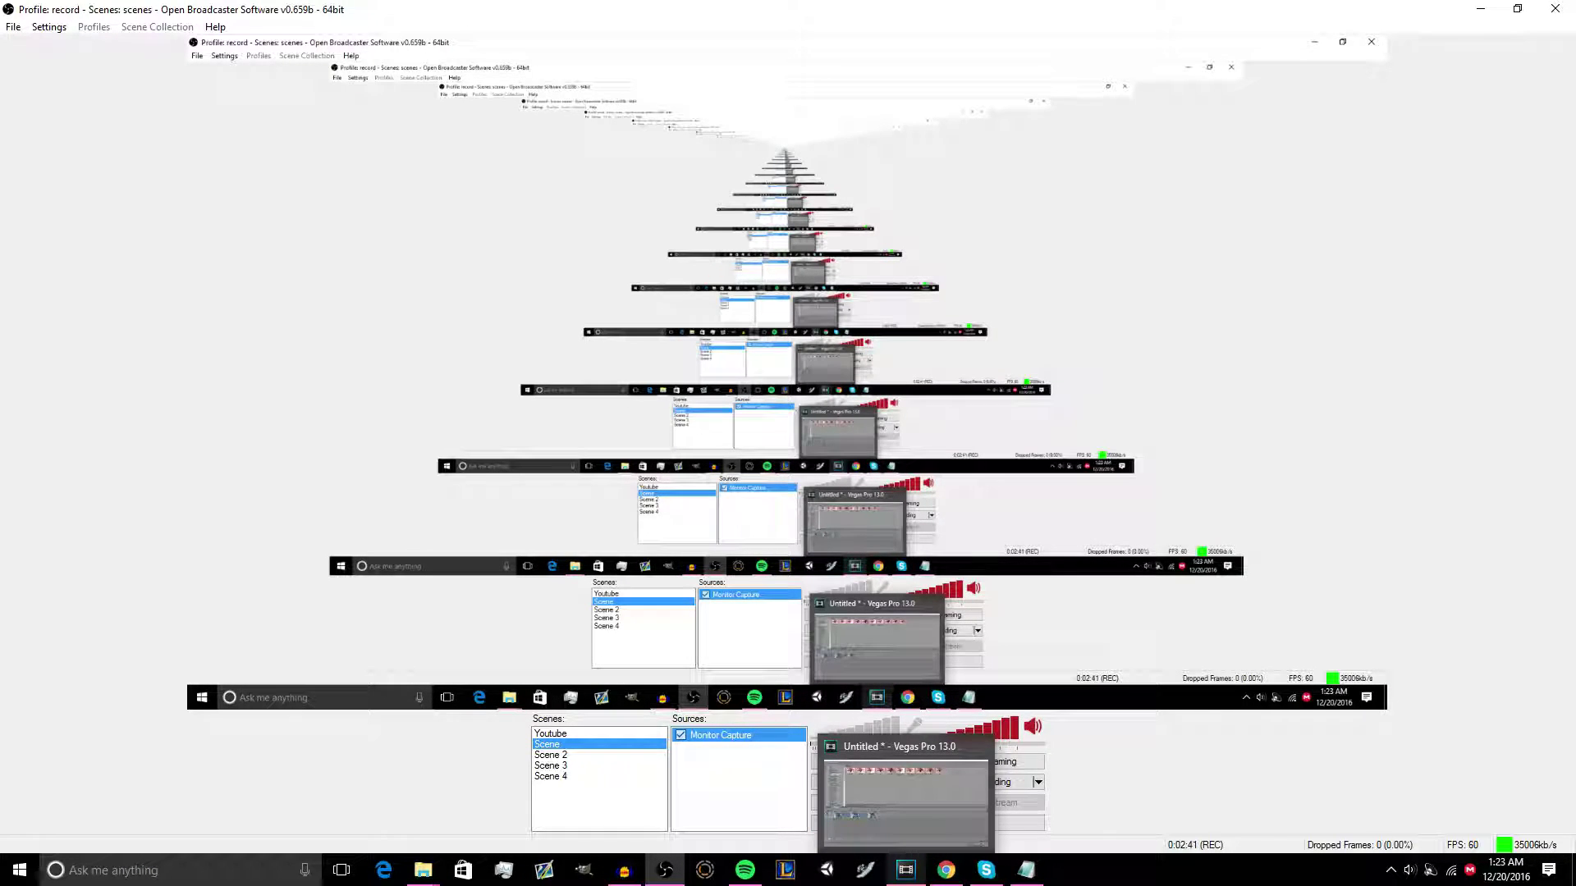
click(905, 870)
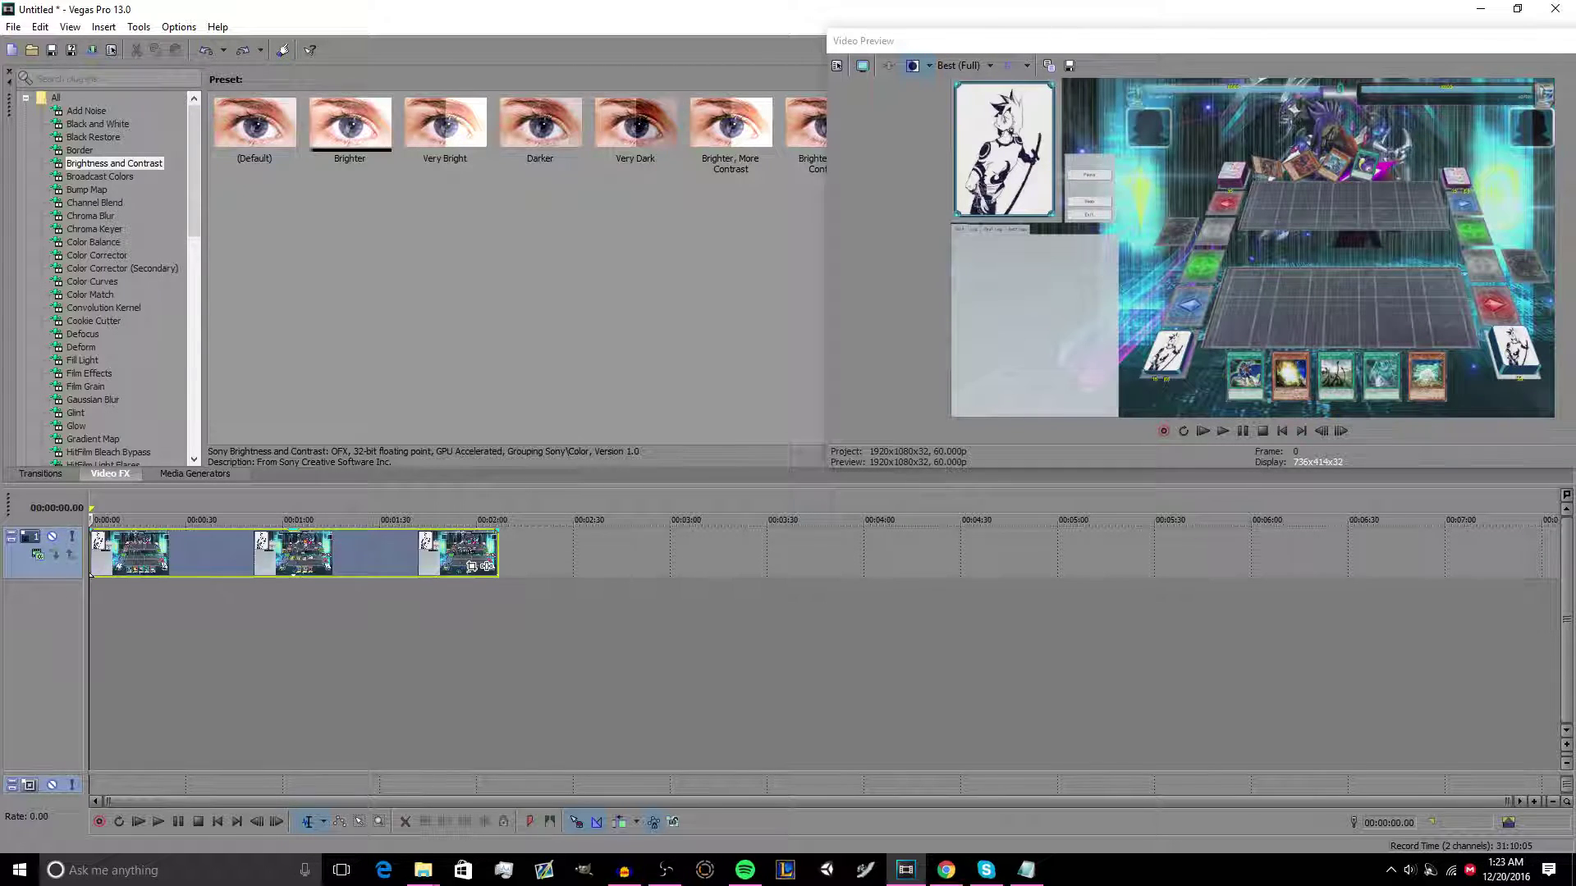
click(731, 128)
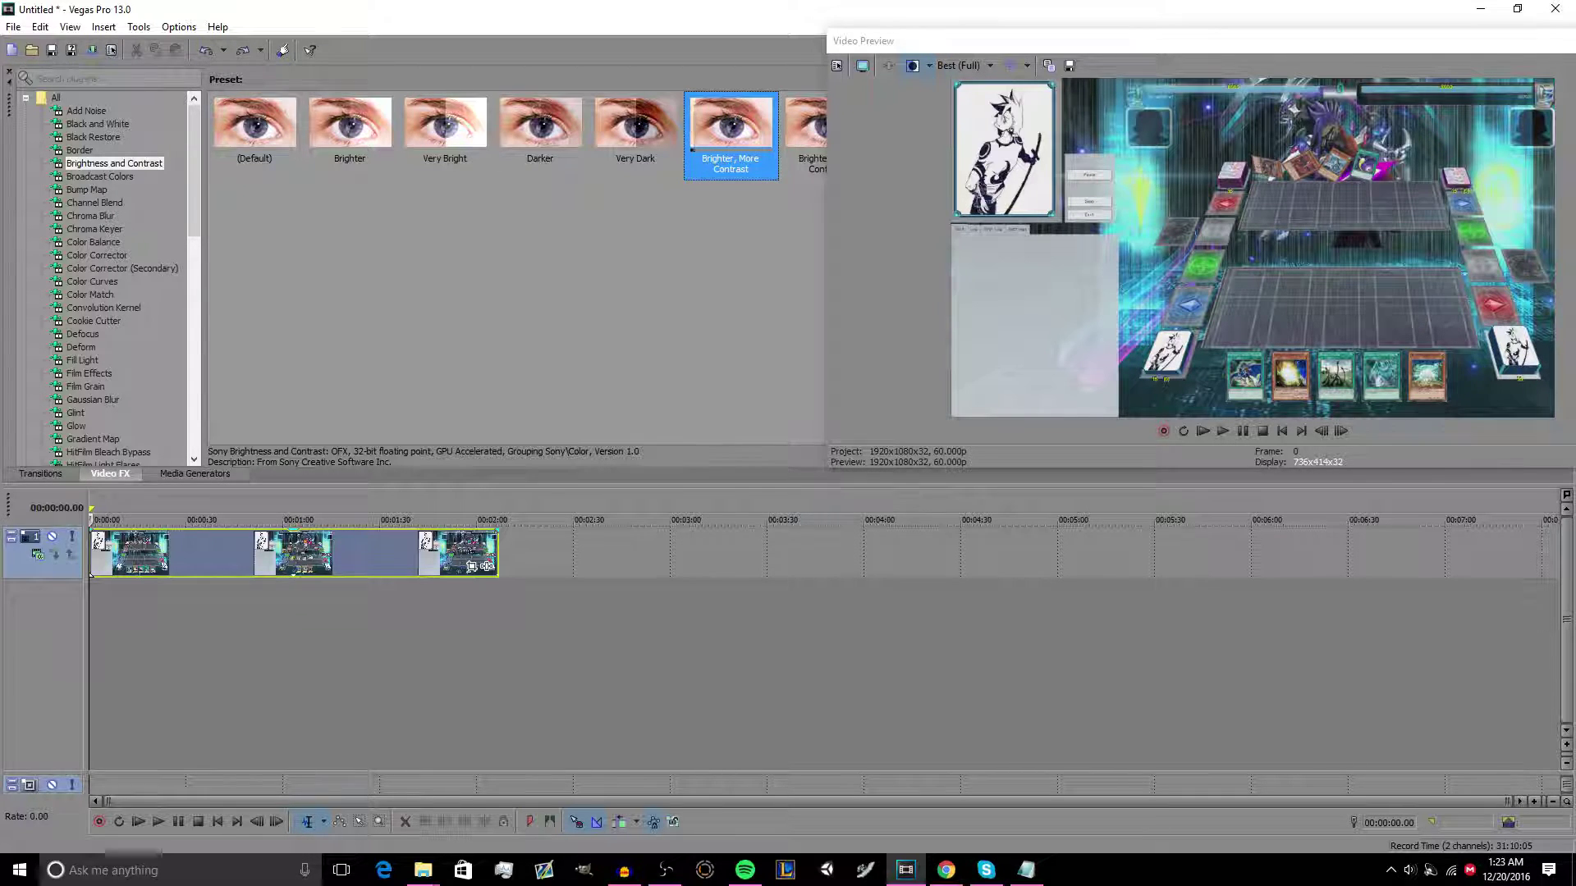
drag(730, 127, 369, 554)
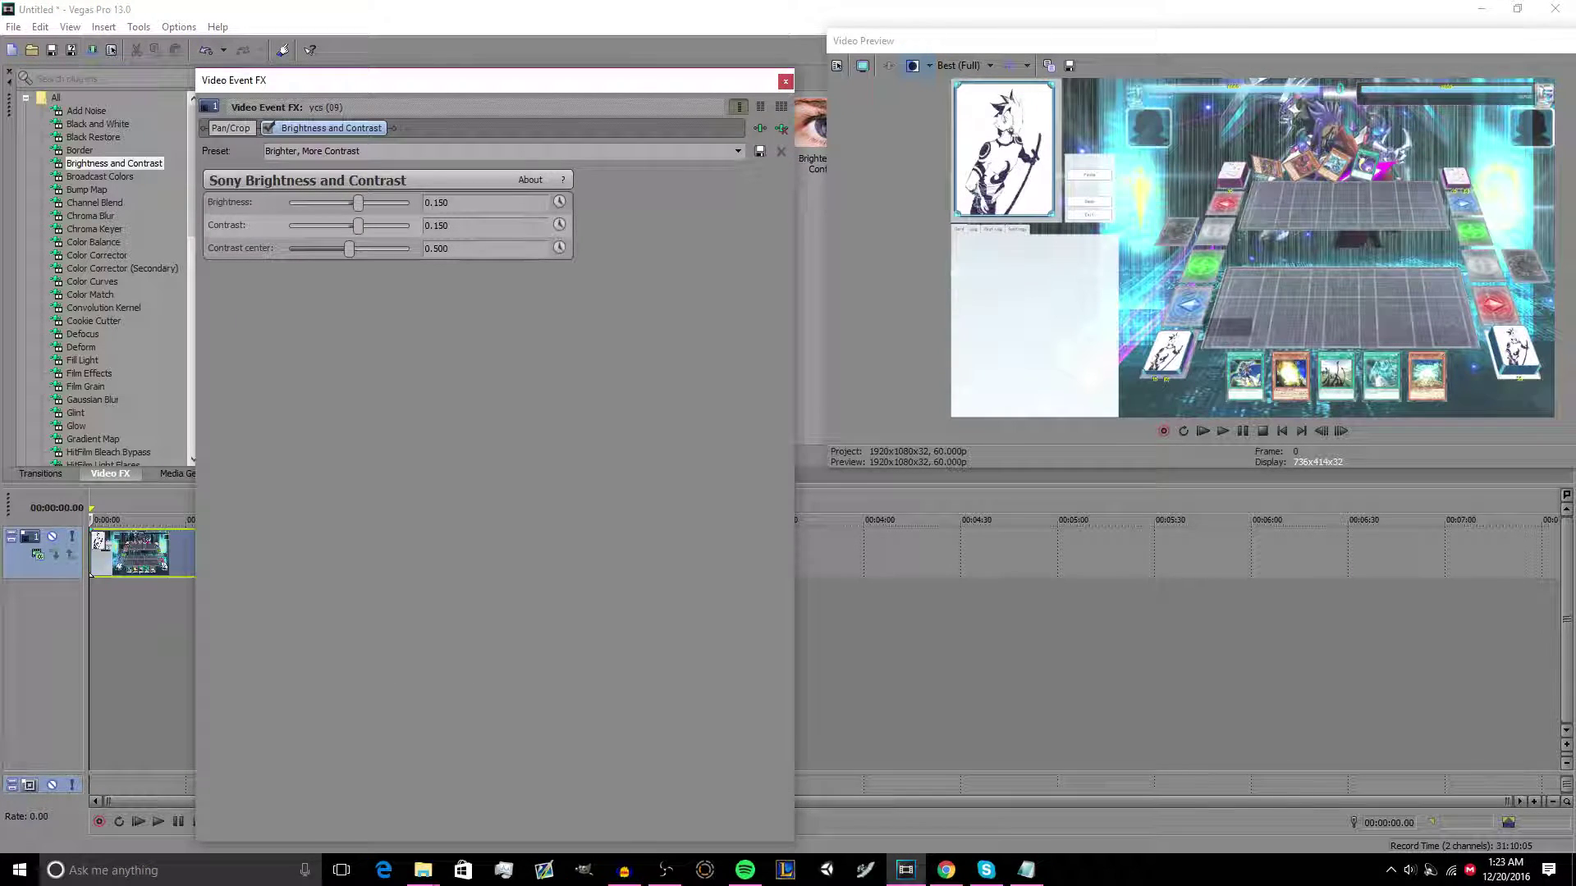
Lower the Brightness of the clip's Brightness and Contrast effect to about -0.007 and close the event effects window.
drag(358, 203, 349, 203)
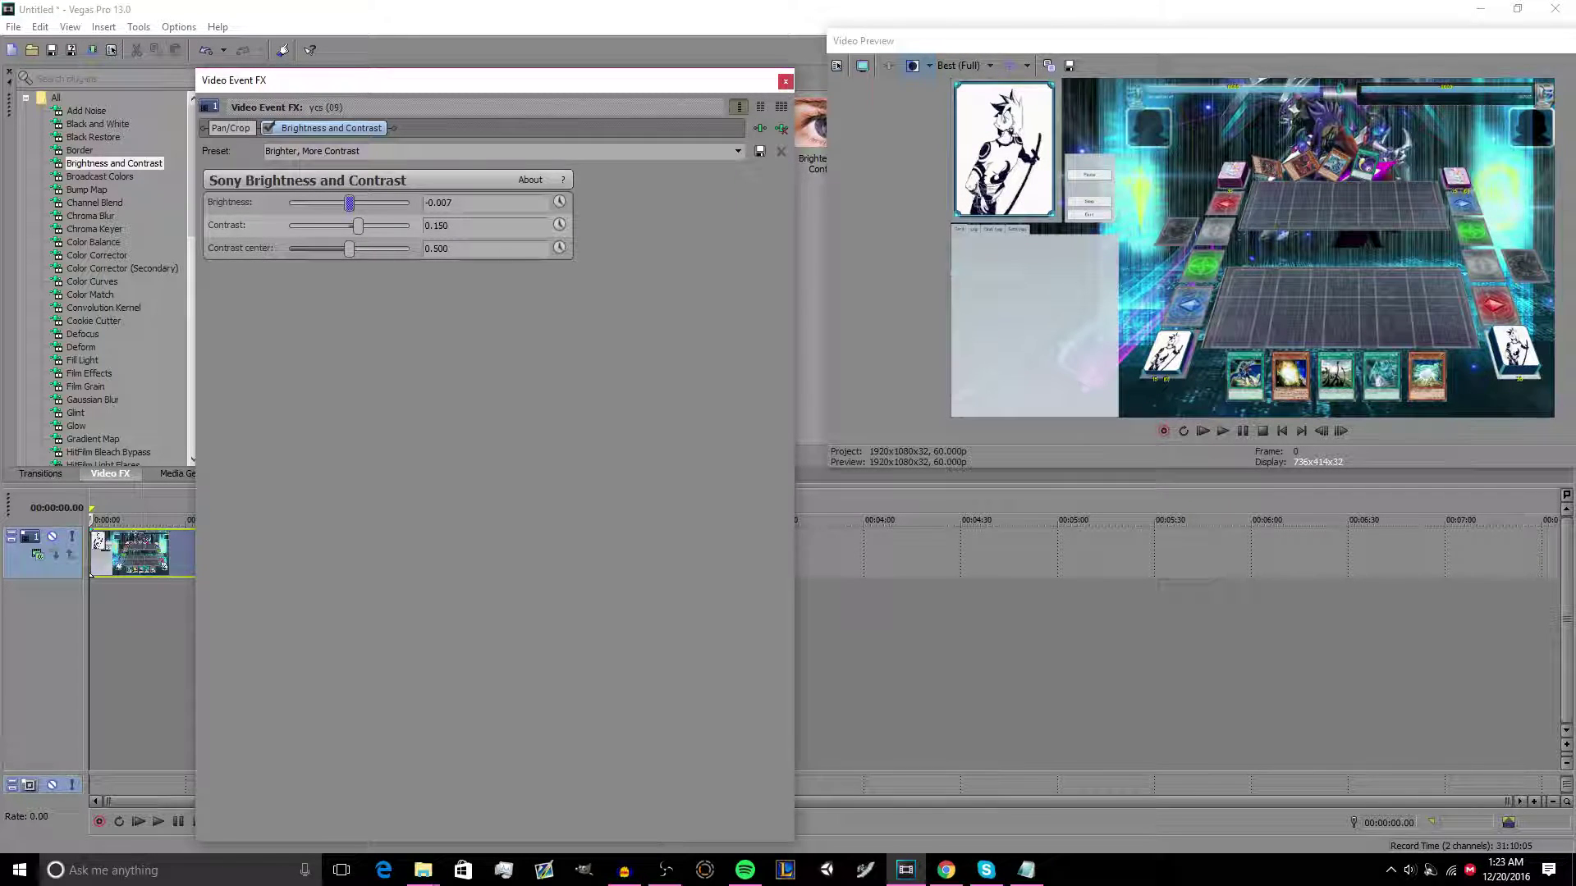
click(786, 82)
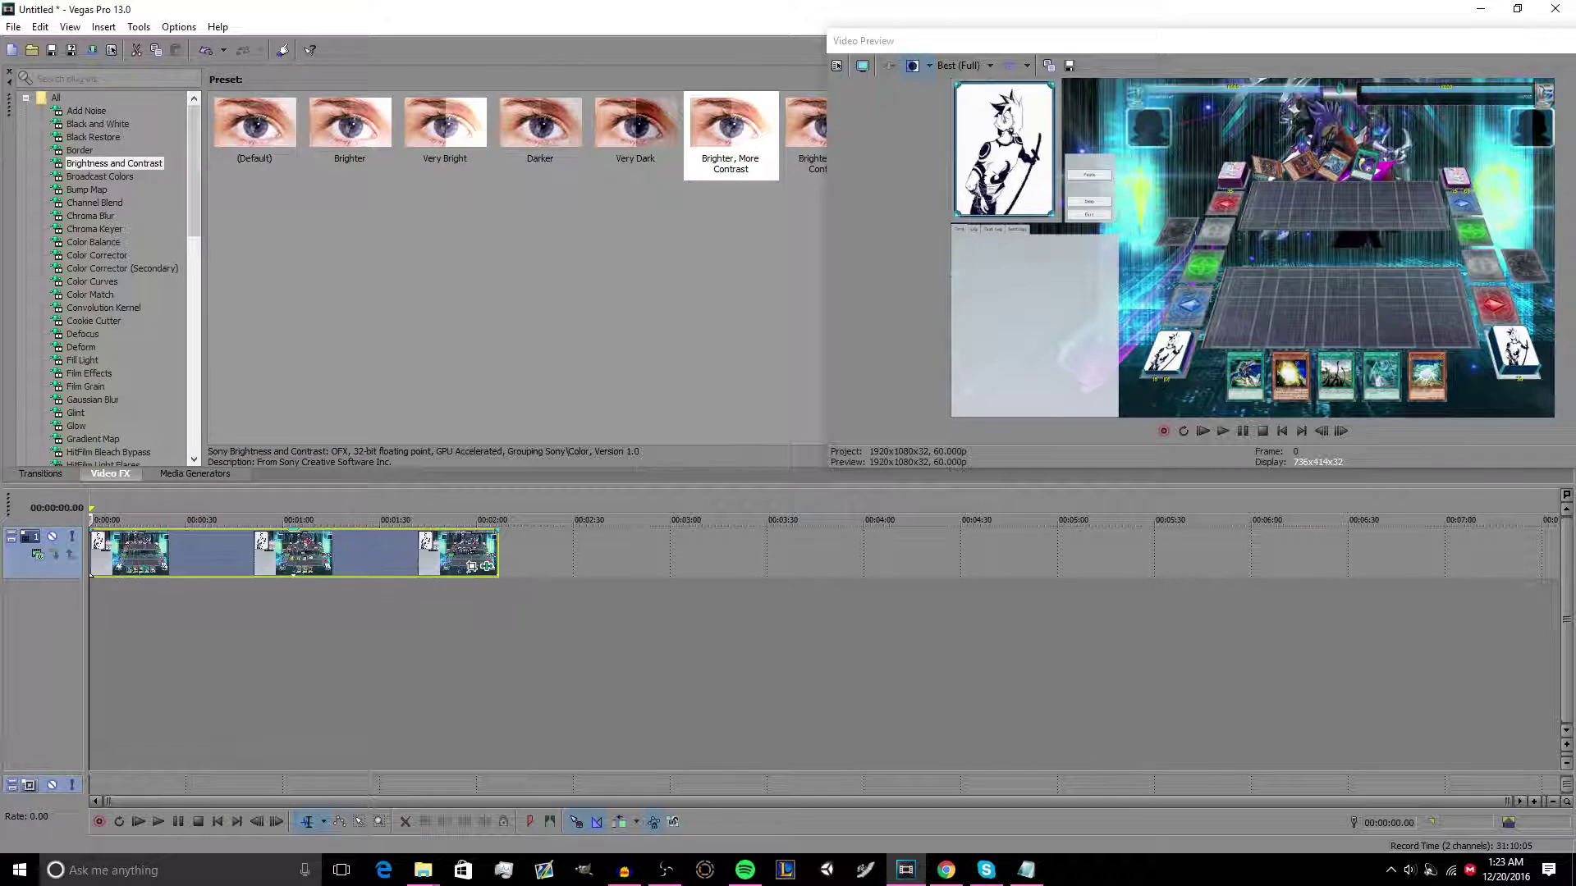
Start rendering the project, customize the "exlusche yt 10/17/16" template, and choose "Render using GPU if available" as its encode mode.
click(13, 26)
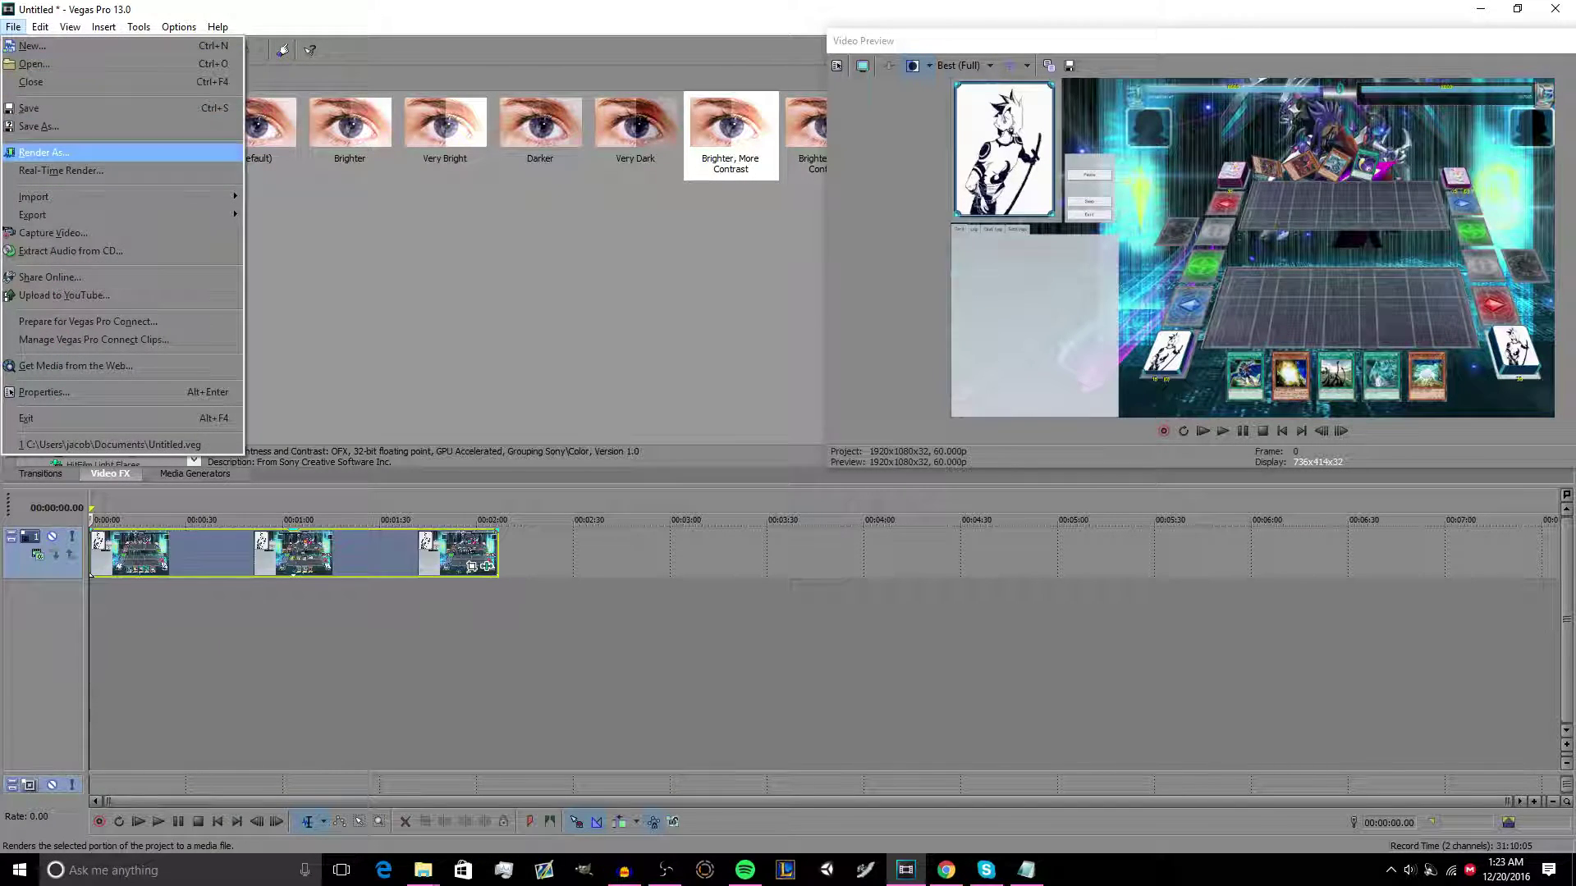
click(44, 152)
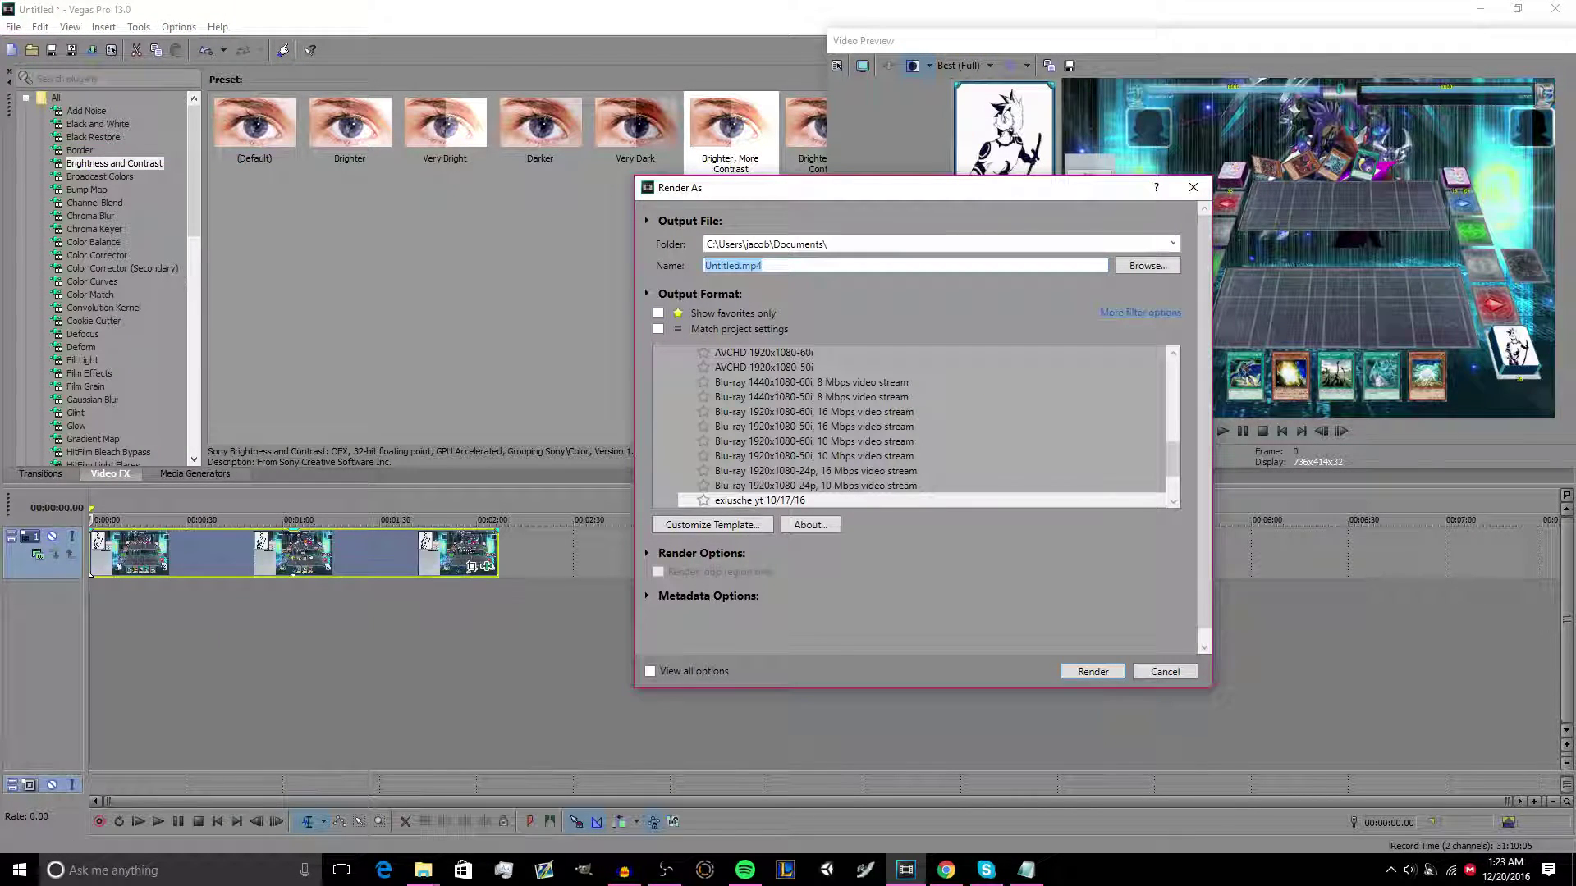
click(712, 524)
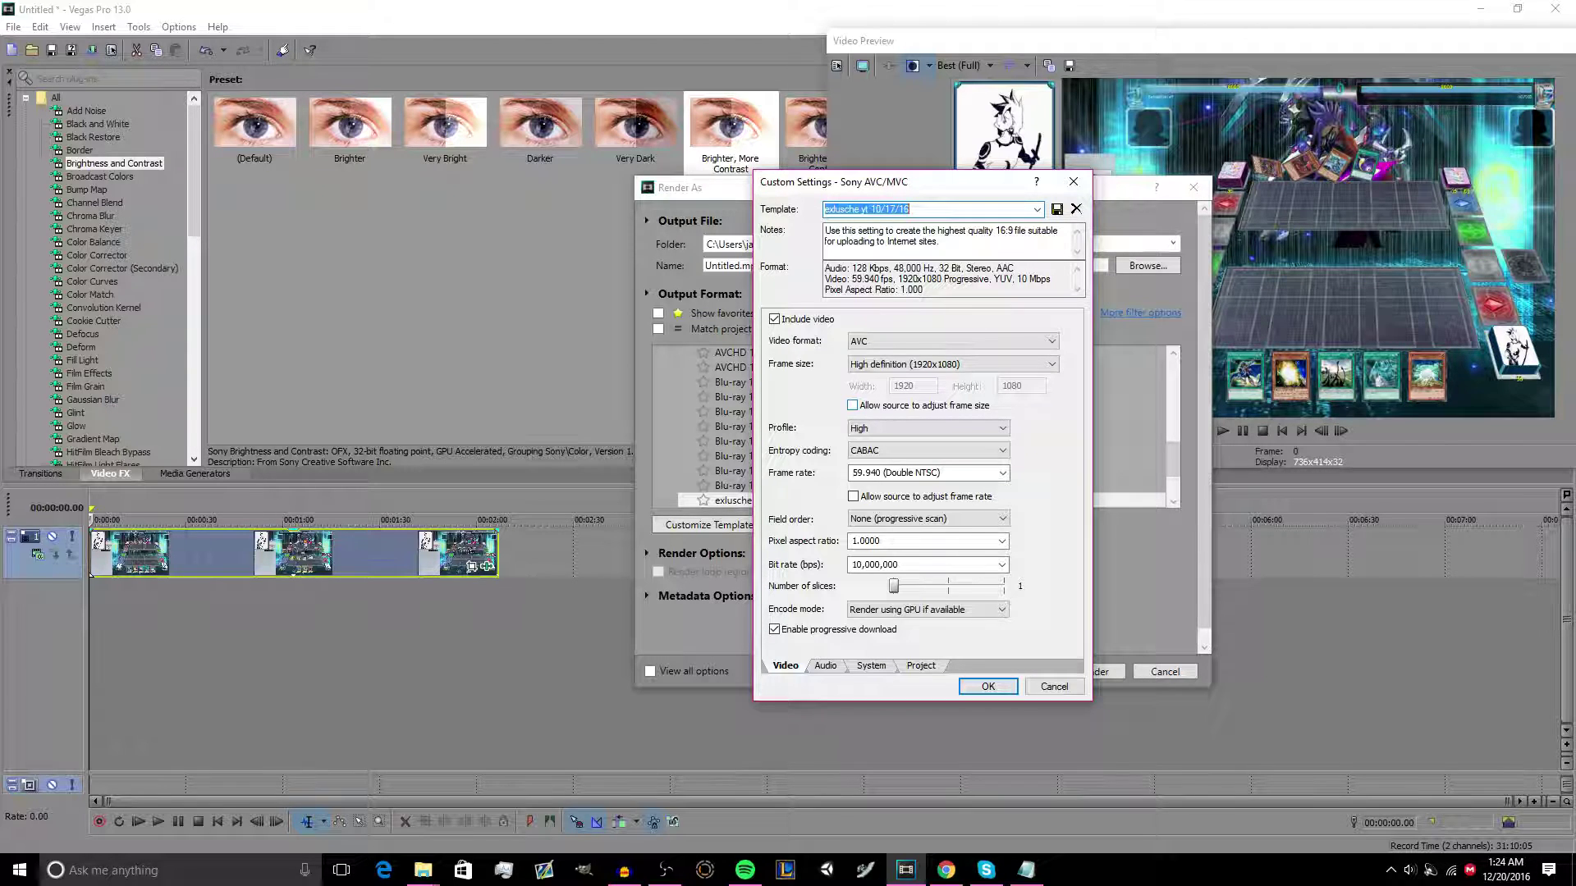
click(929, 610)
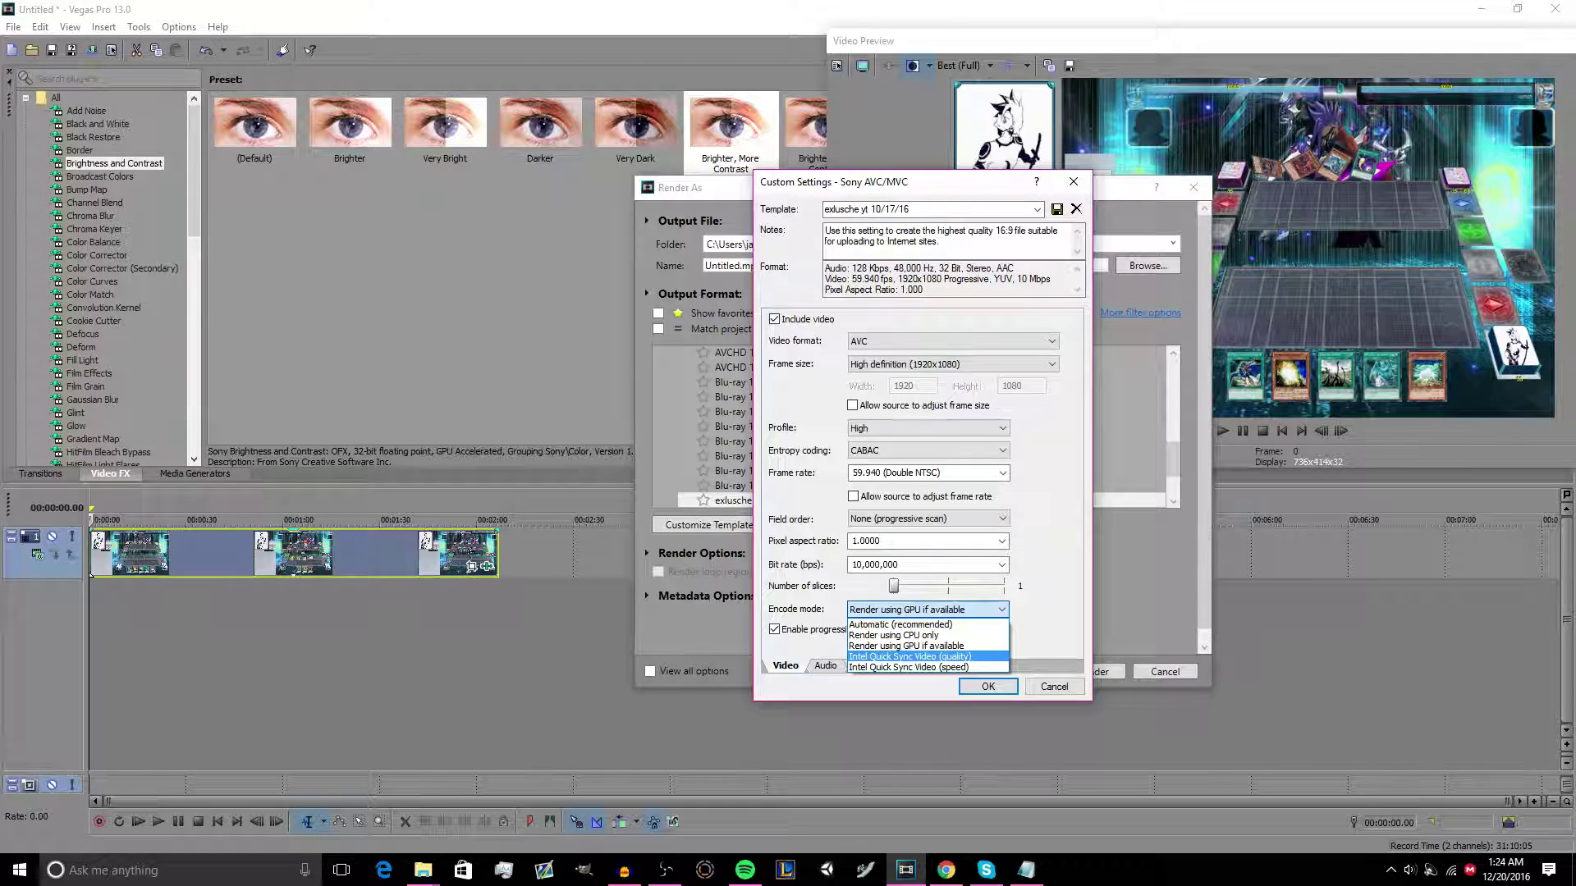
click(907, 646)
Review the render template's audio, system and project settings, and accept the custom settings.
click(825, 666)
click(872, 666)
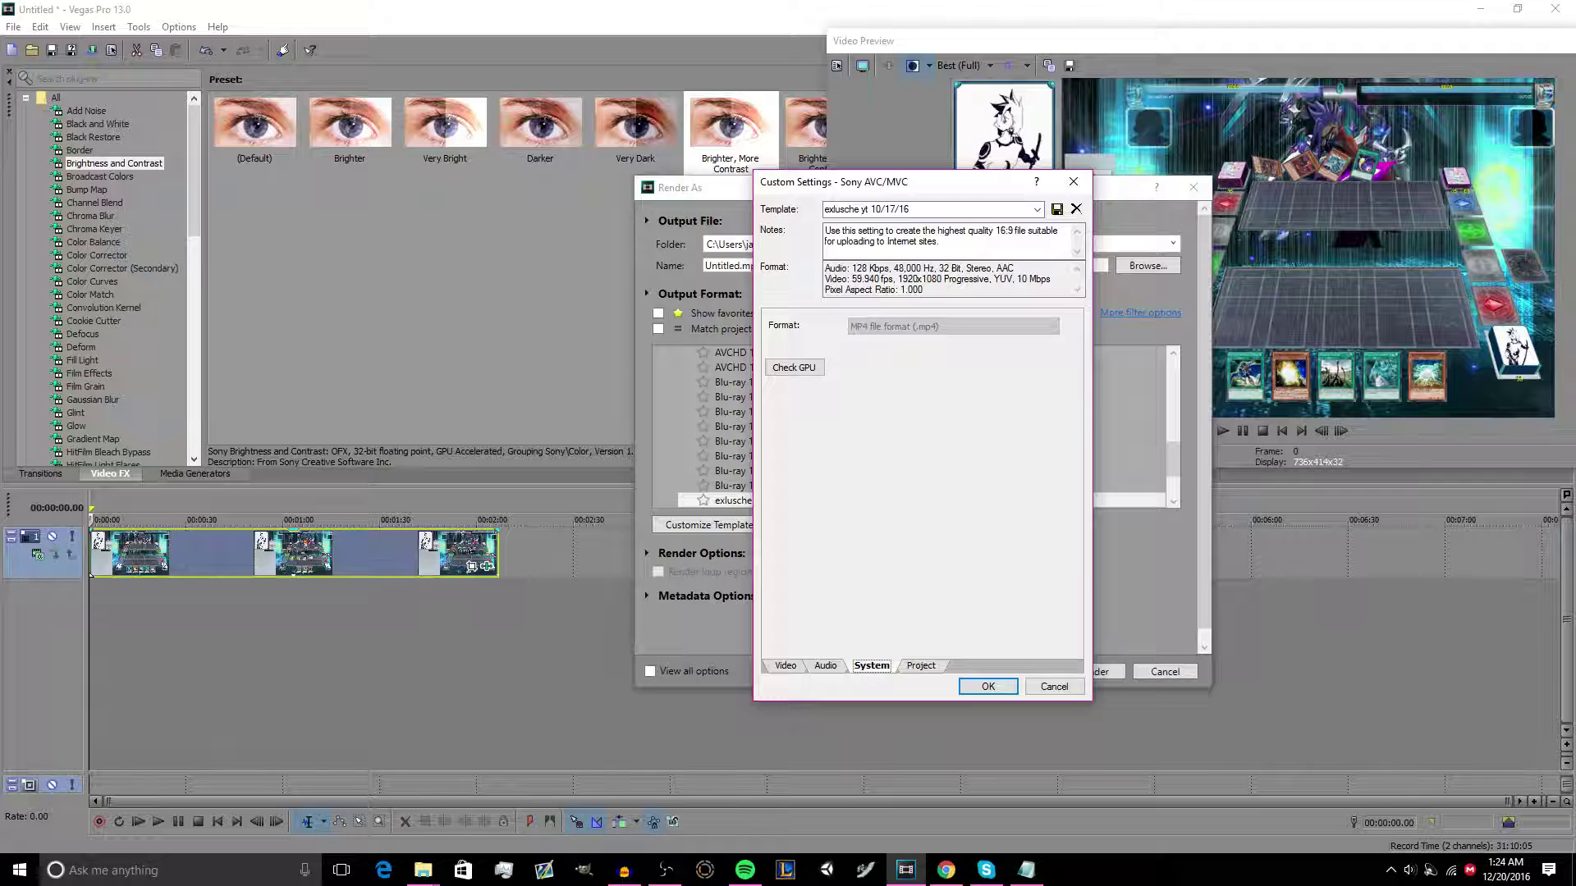
click(920, 665)
click(988, 687)
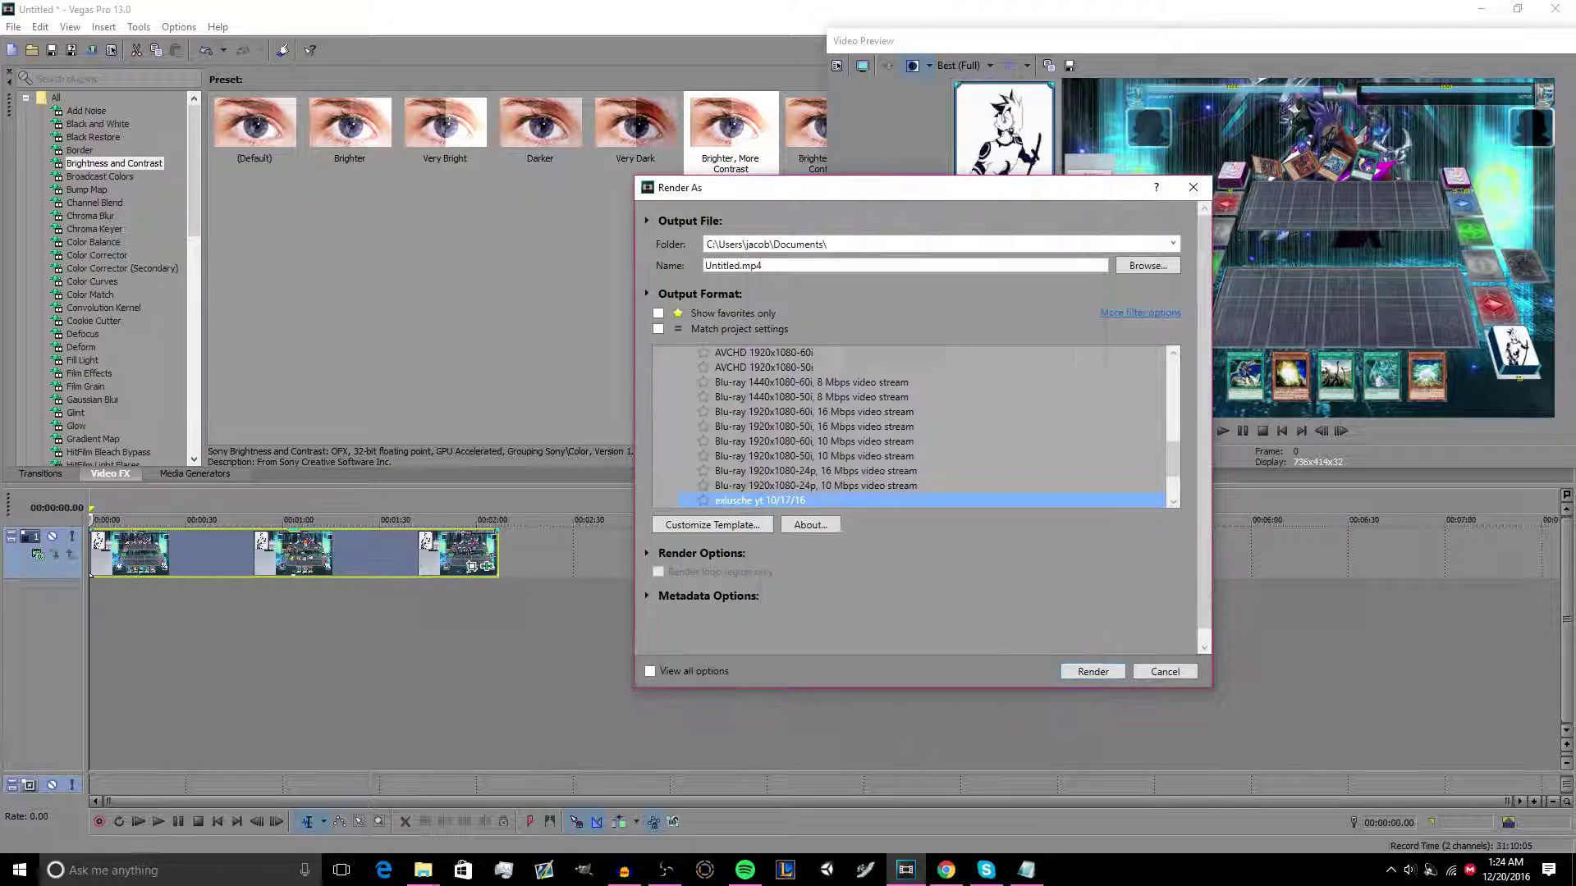